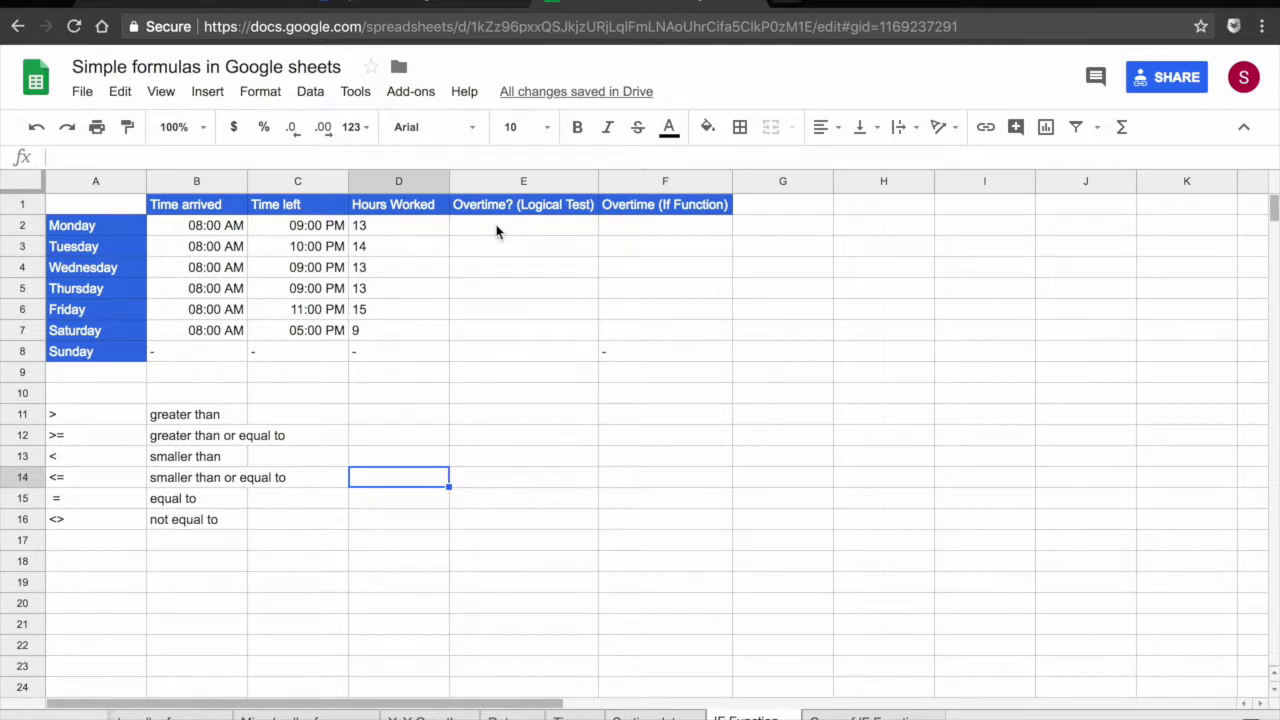
# Review the weekday, Time arrived, Time left and Hours Worked columns of the timesheet
pyautogui.click(95, 181)
pyautogui.click(200, 180)
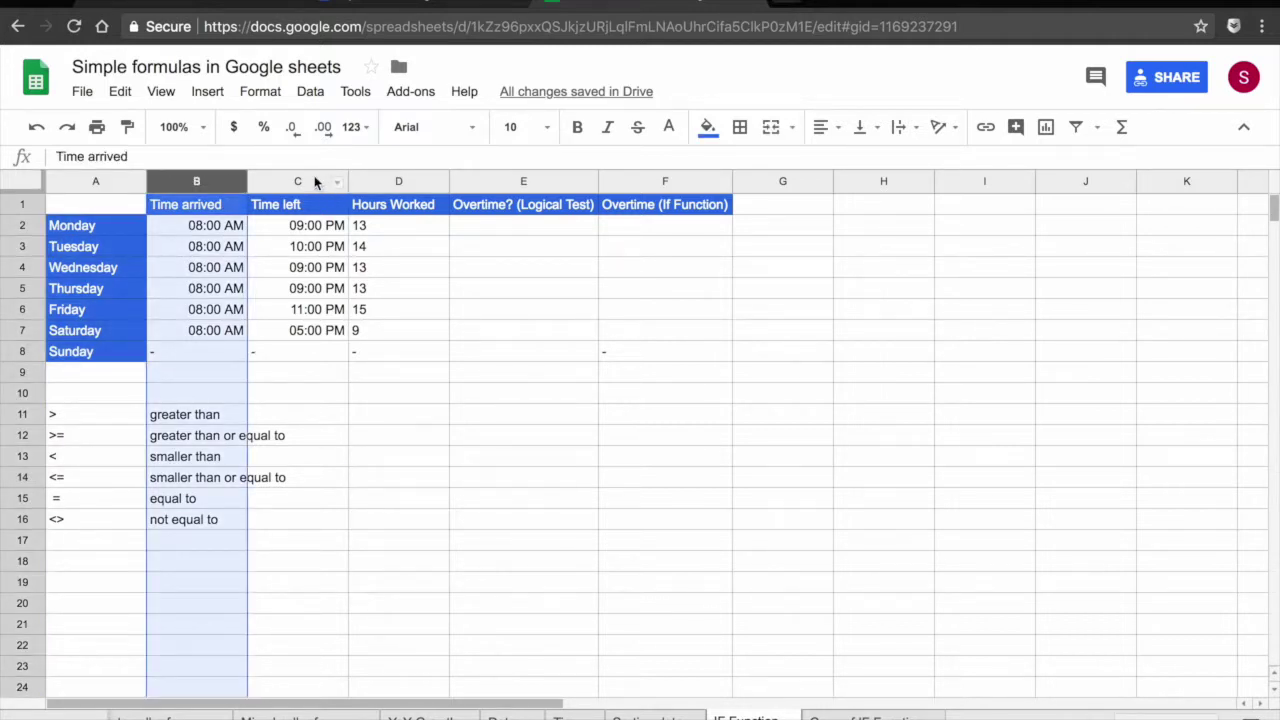
pyautogui.click(314, 180)
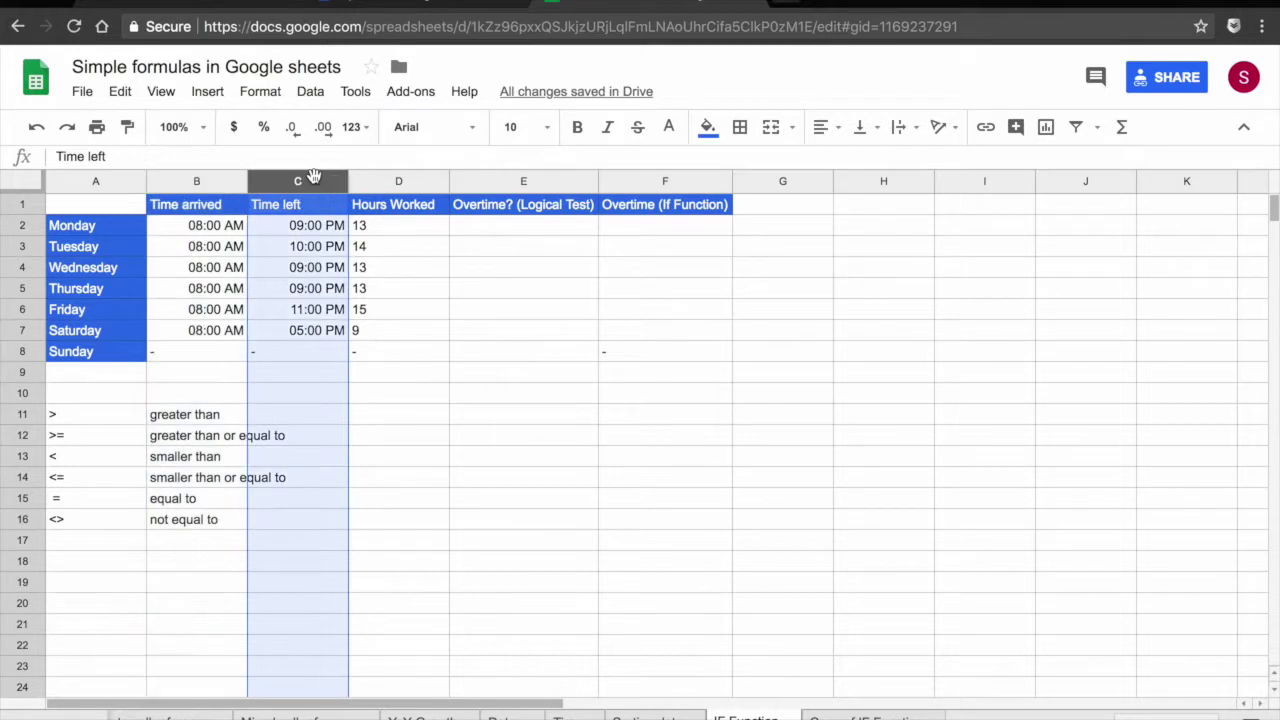
pyautogui.click(415, 180)
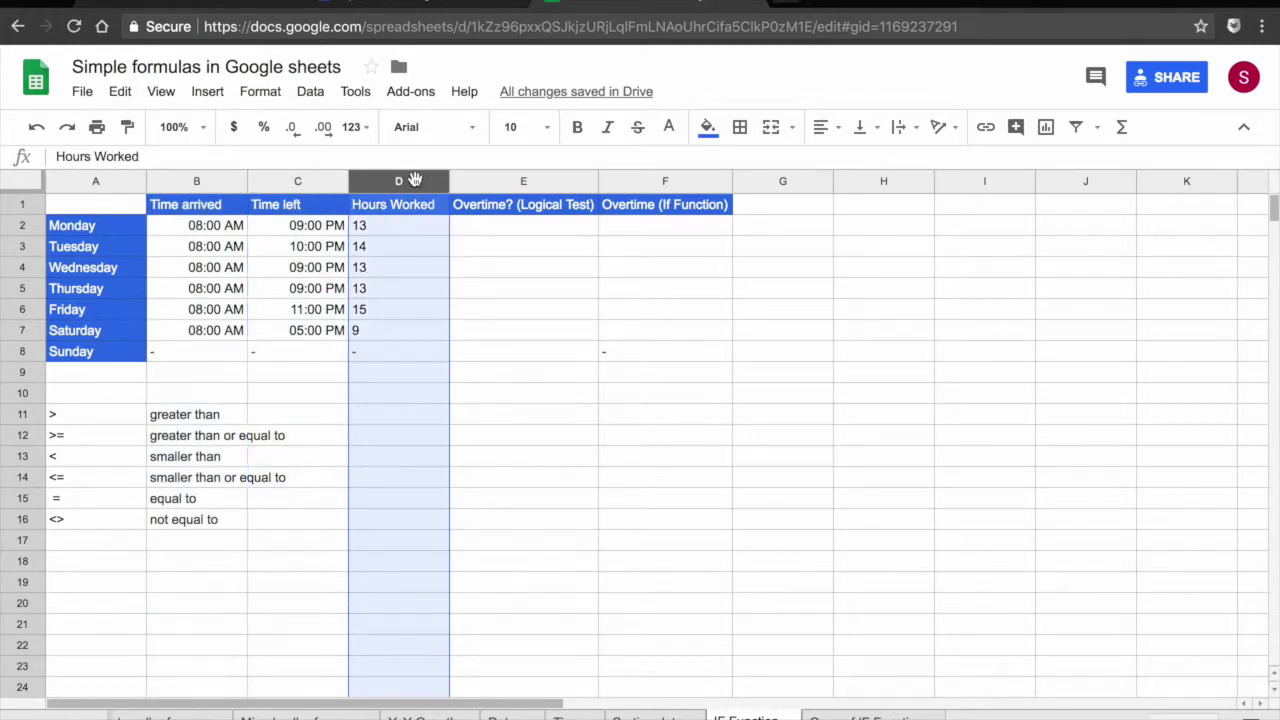
# Enter the logical test =D2>9 in Monday's "Overtime? (Logical Test)" cell, E2
pyautogui.click(503, 224)
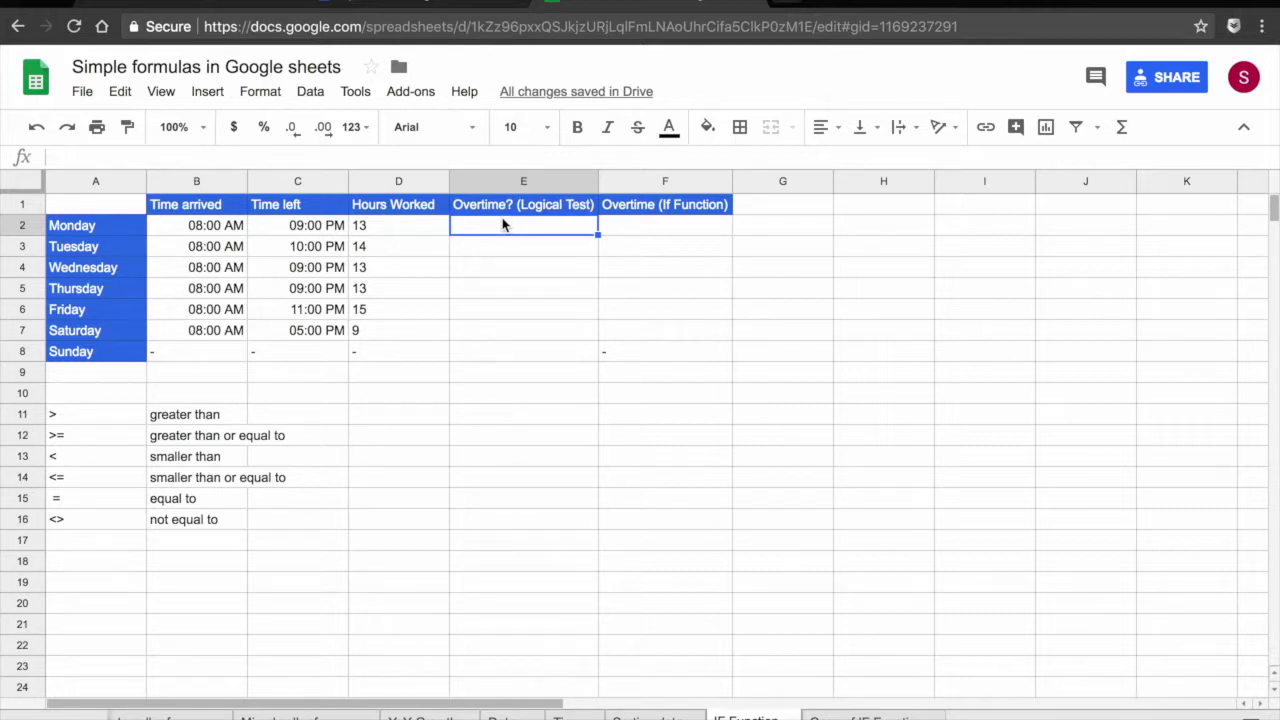
pyautogui.write('=')
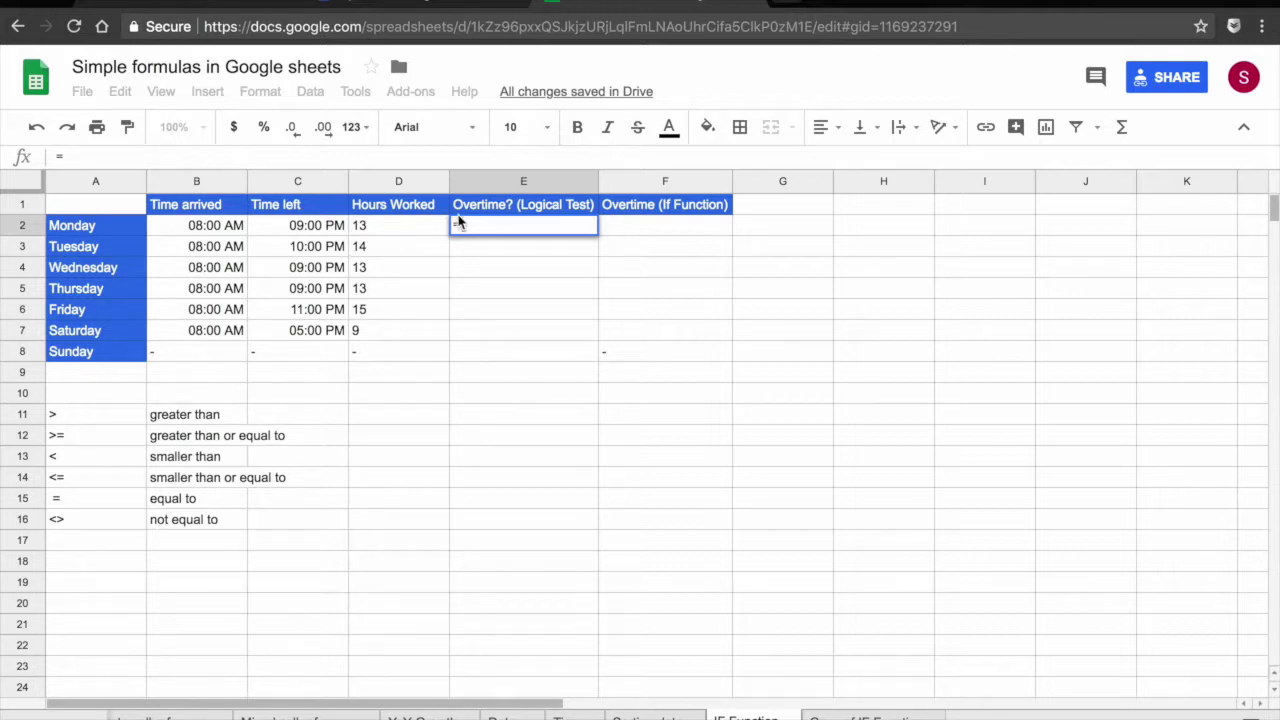
pyautogui.click(371, 226)
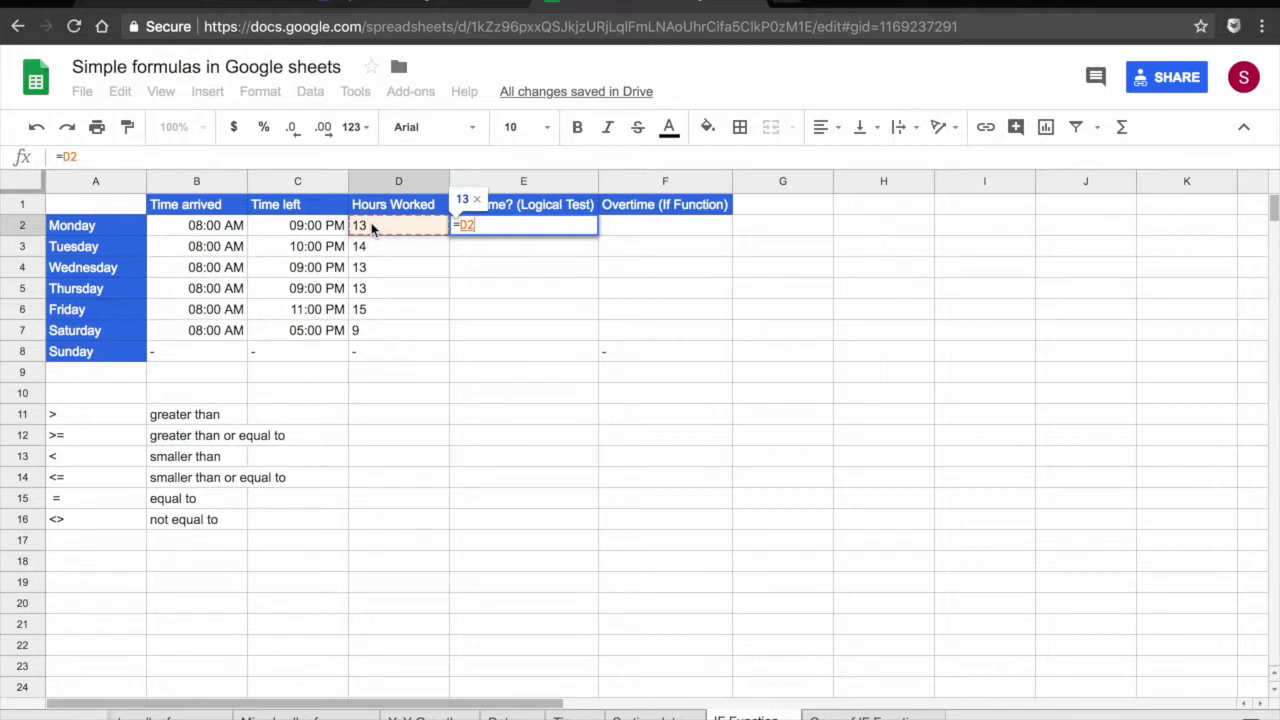
pyautogui.write('>')
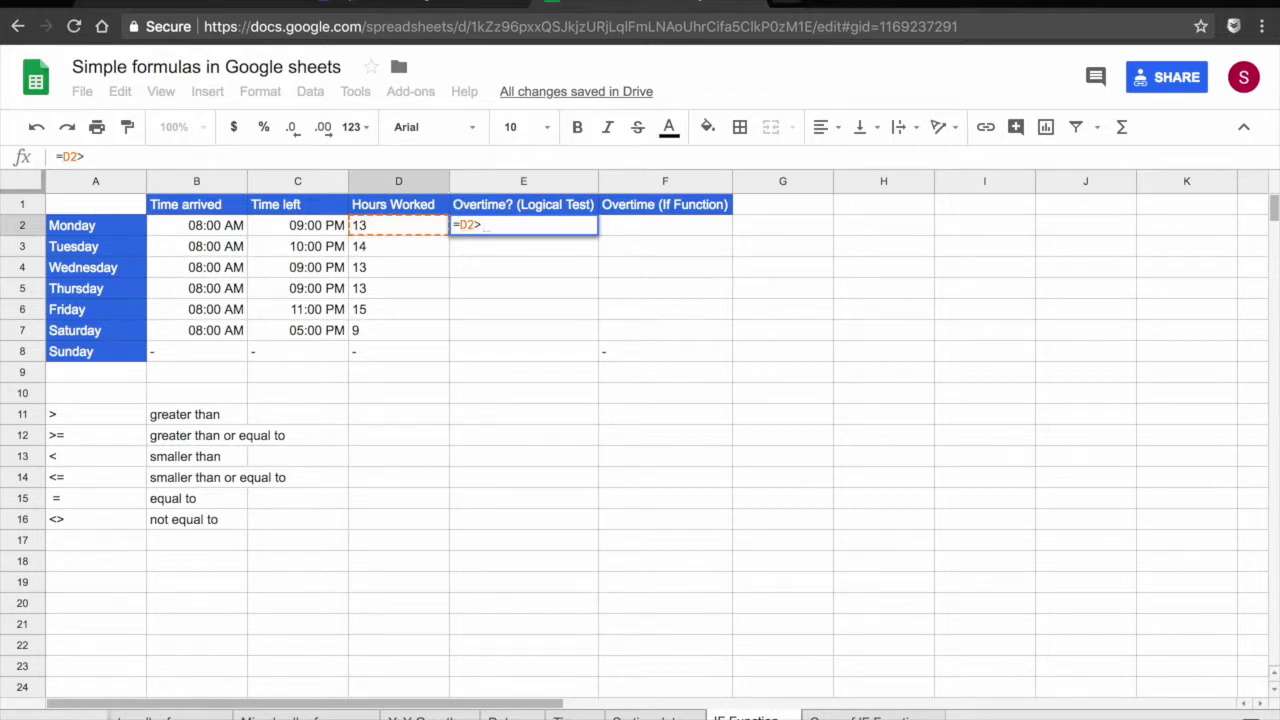
pyautogui.write('9')
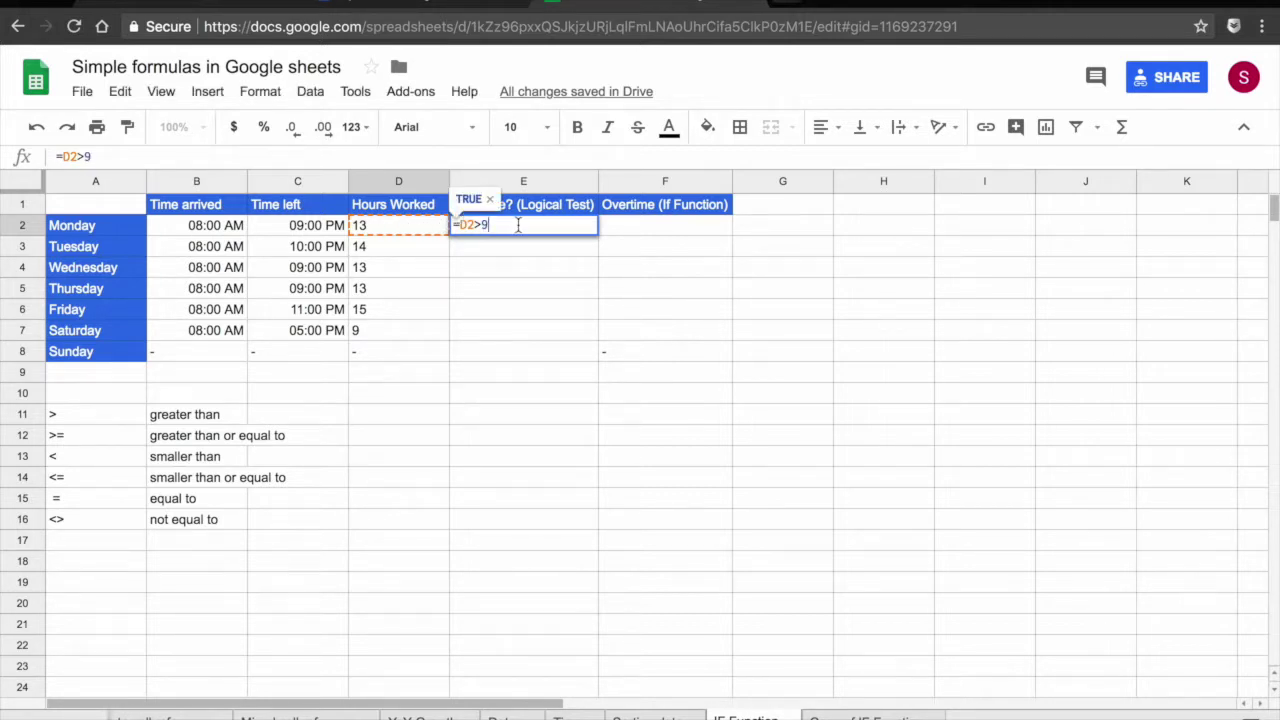
pyautogui.press('Return')
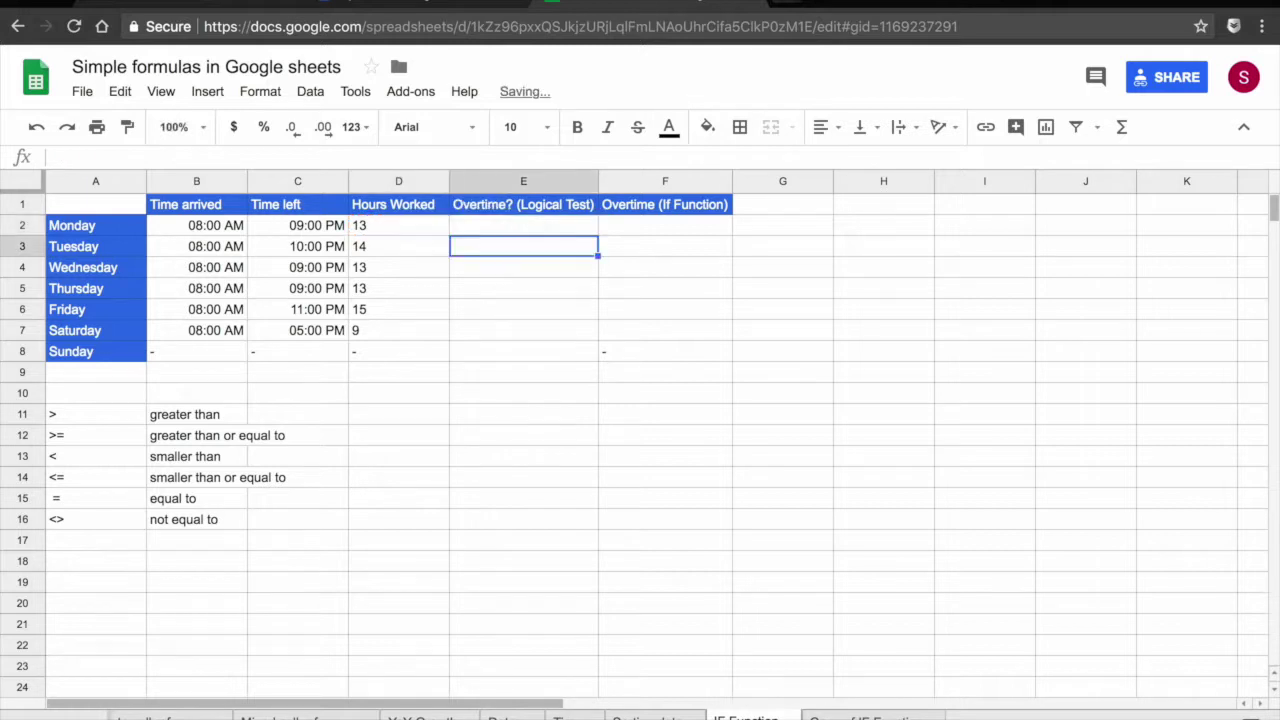
# Fill Monday's logical test from E2 down through Saturday in E7 and check the copied formulas
pyautogui.click(577, 226)
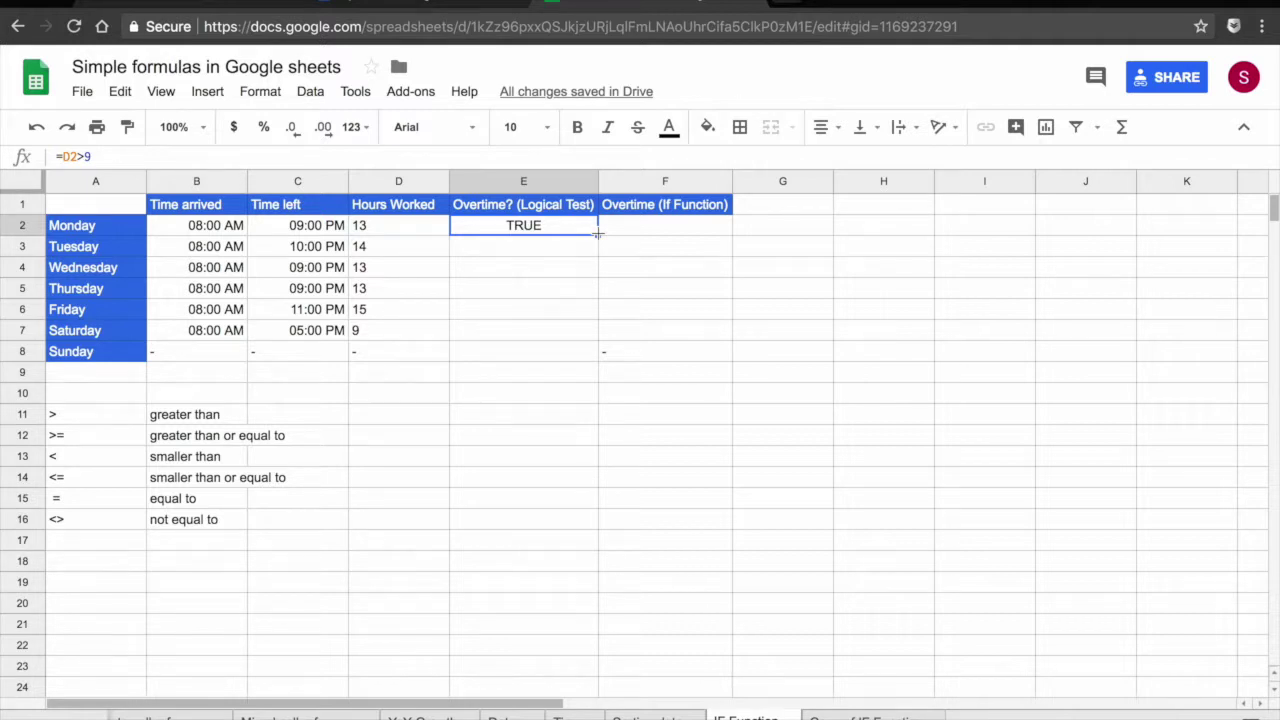
pyautogui.moveTo(597, 234); pyautogui.dragTo(590, 341)
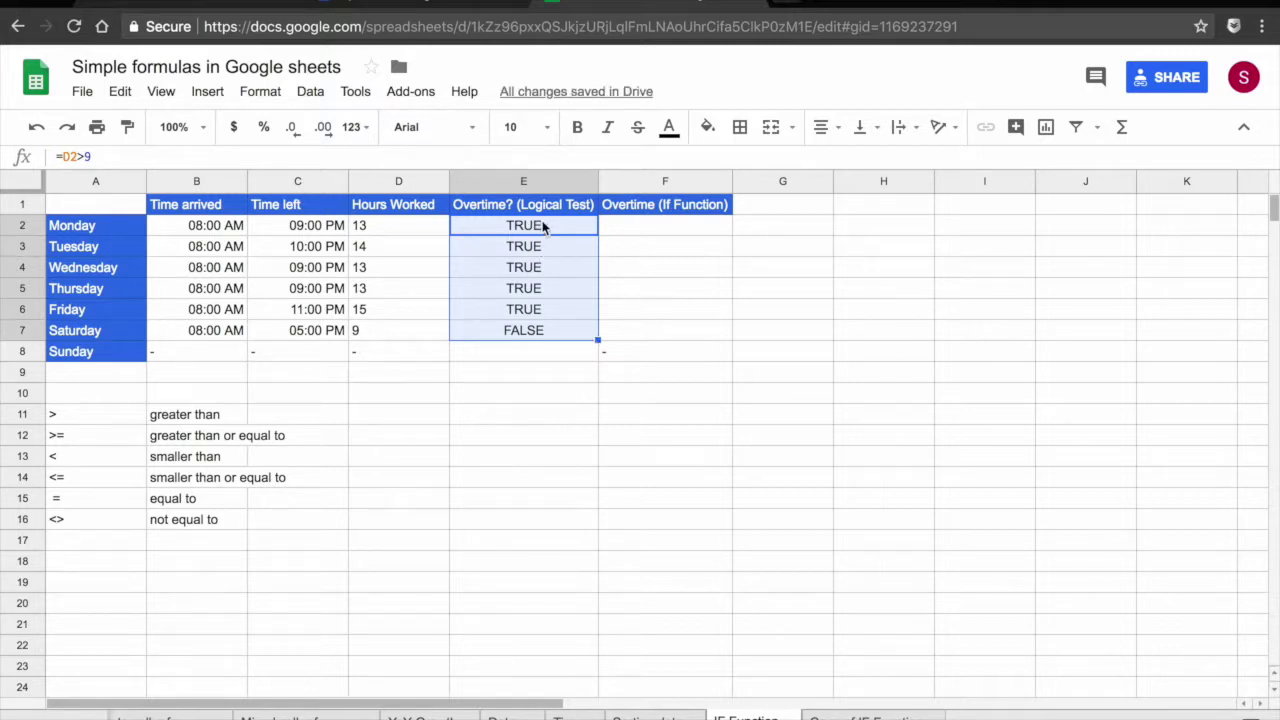
pyautogui.click(555, 256)
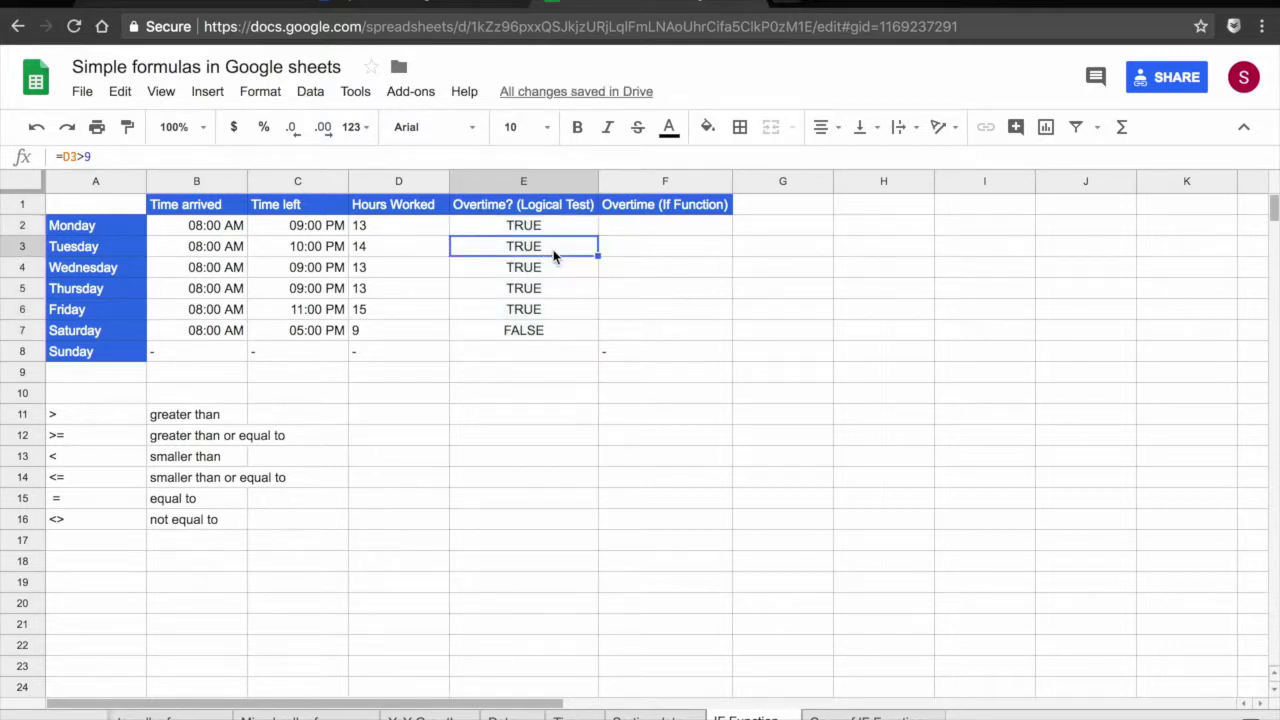
pyautogui.press('Down')
pyautogui.press('Down')
pyautogui.press('Down')
pyautogui.press('Down')
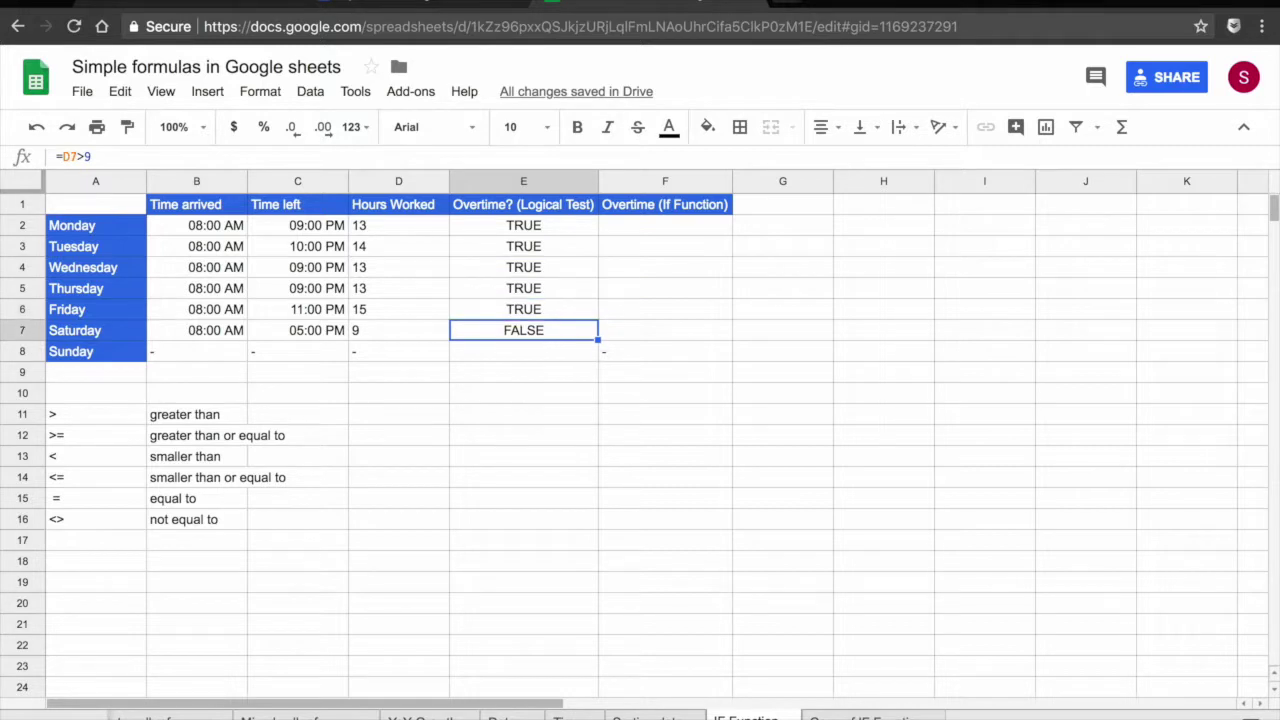
# Examine the logical tests for Monday and Saturday in column E and the comparison operators listed in A11:A16
pyautogui.click(546, 229)
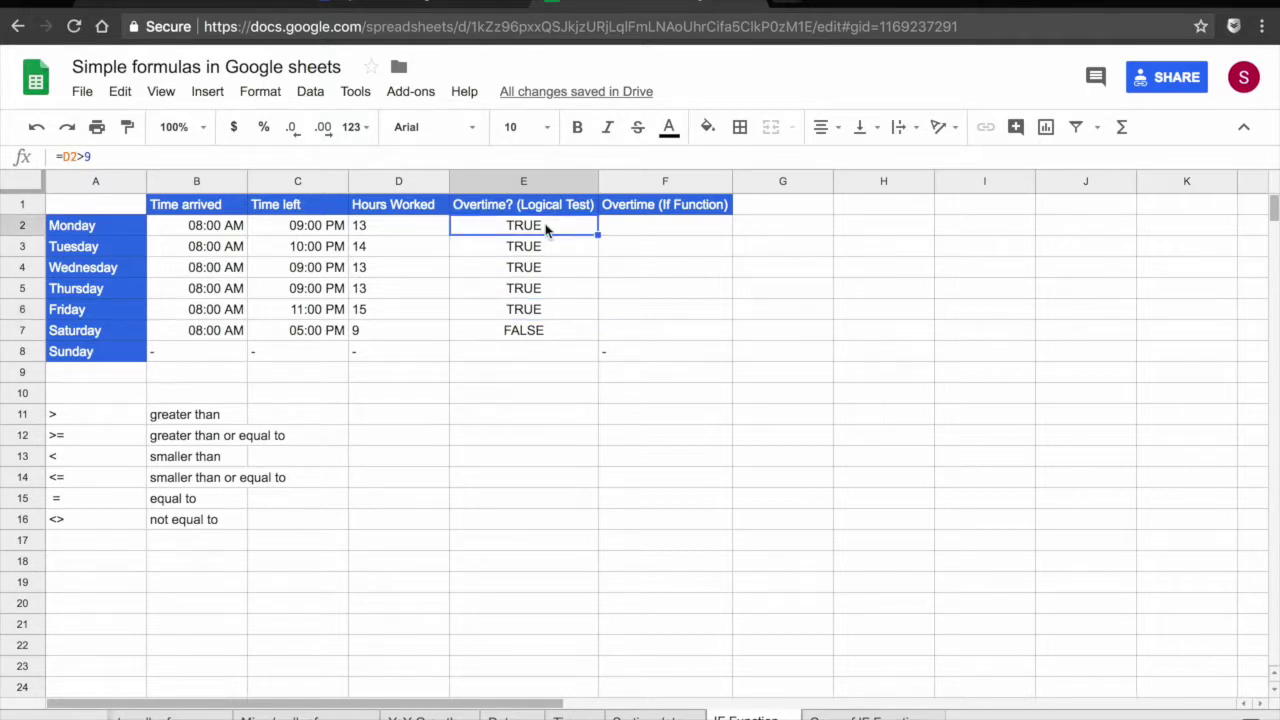
pyautogui.doubleClick(546, 227)
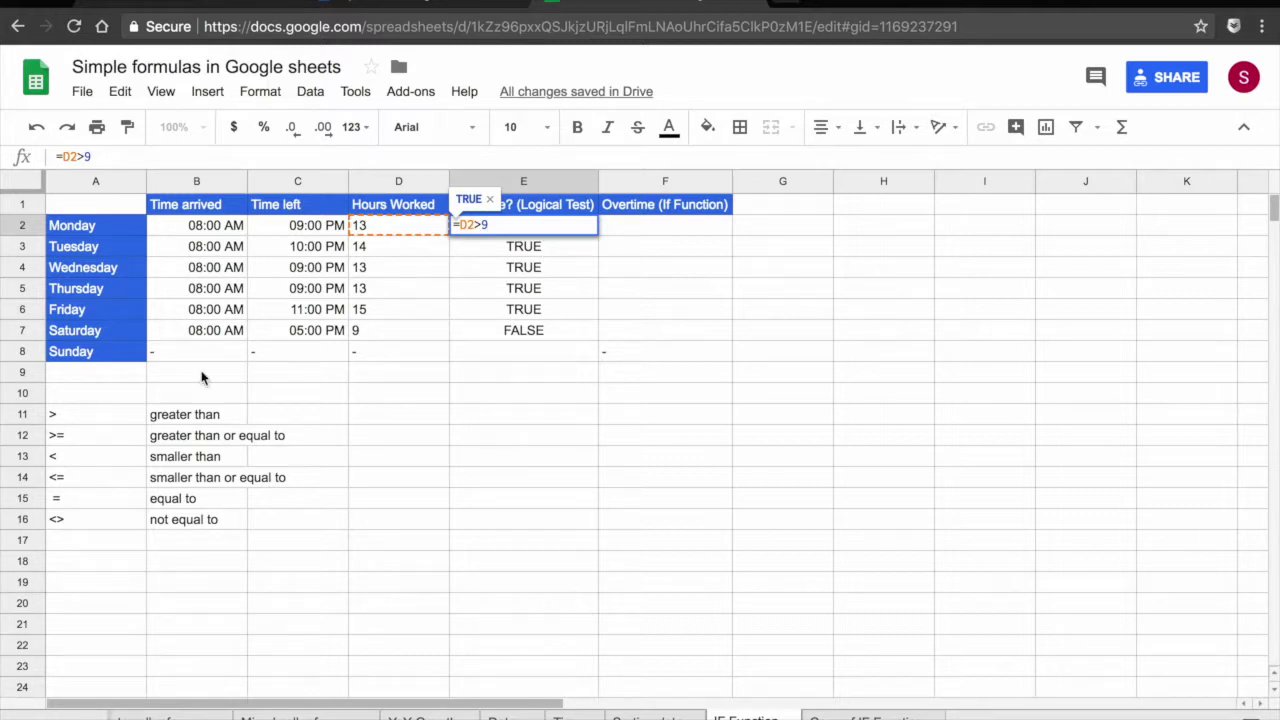
pyautogui.click(106, 417)
pyautogui.press('Down')
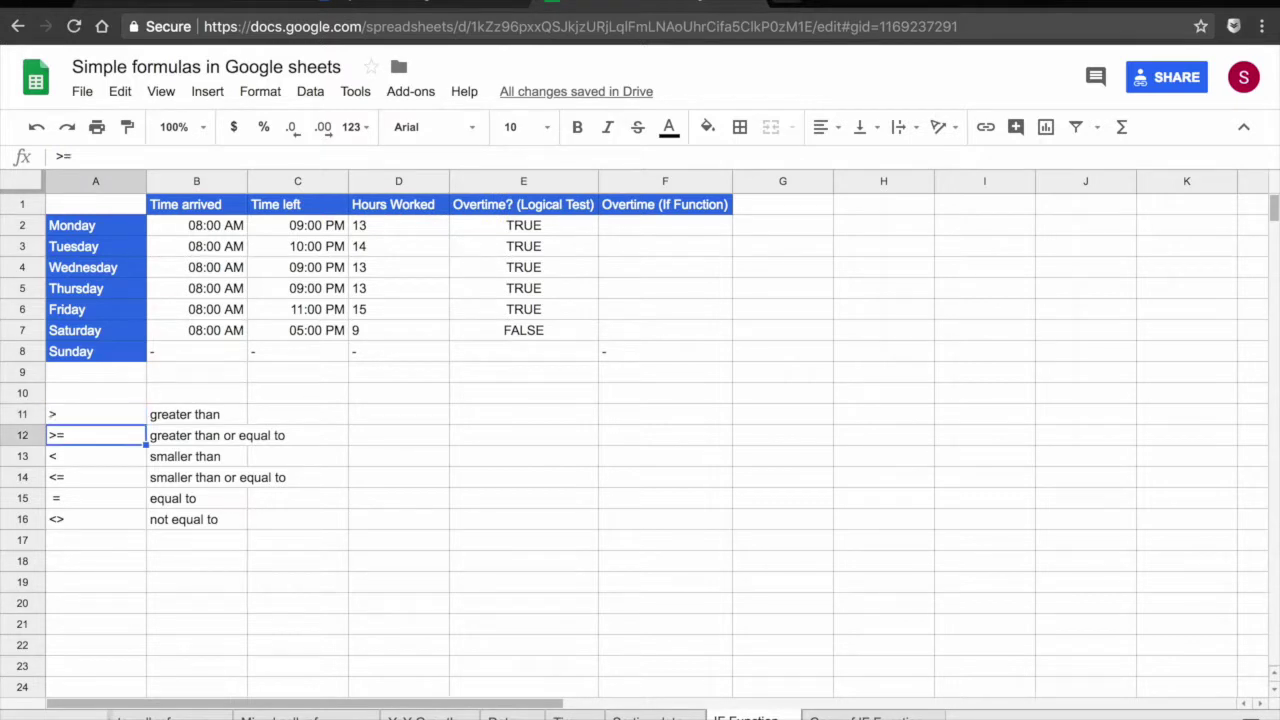
pyautogui.press('Down')
pyautogui.press('Down')
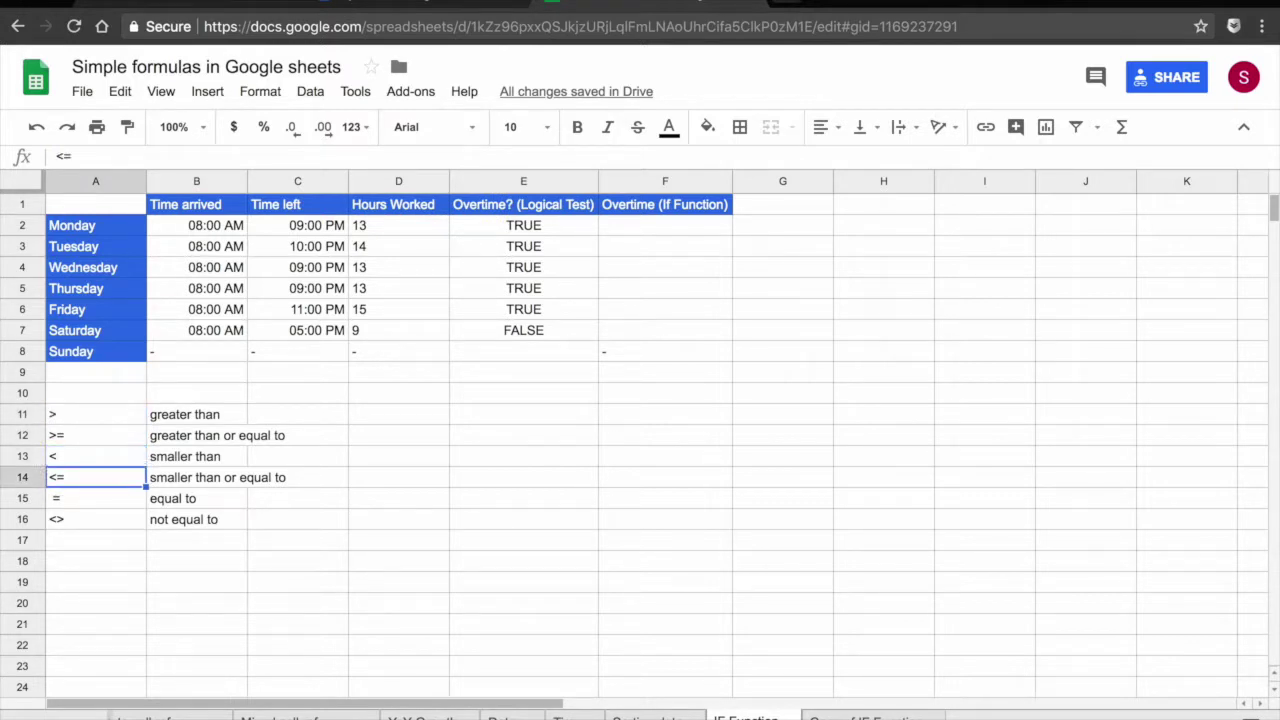
pyautogui.press('Down')
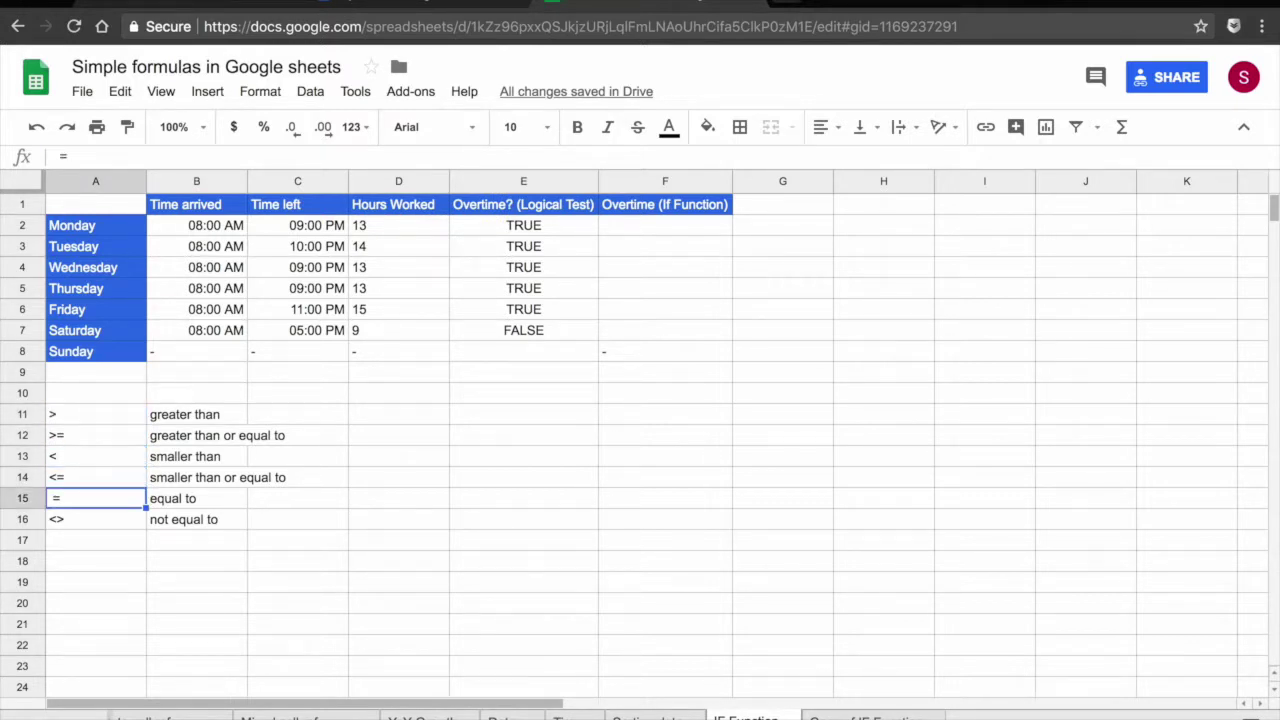
pyautogui.press('Down')
pyautogui.click(523, 330)
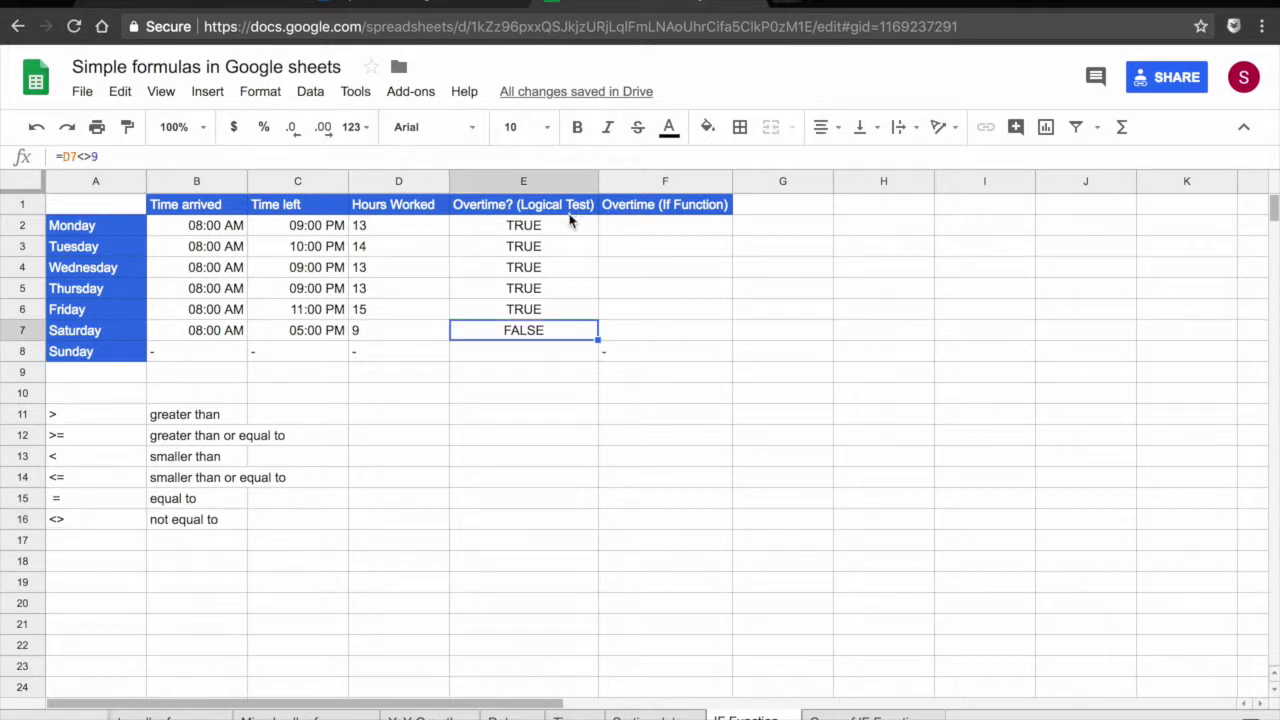
pyautogui.click(539, 233)
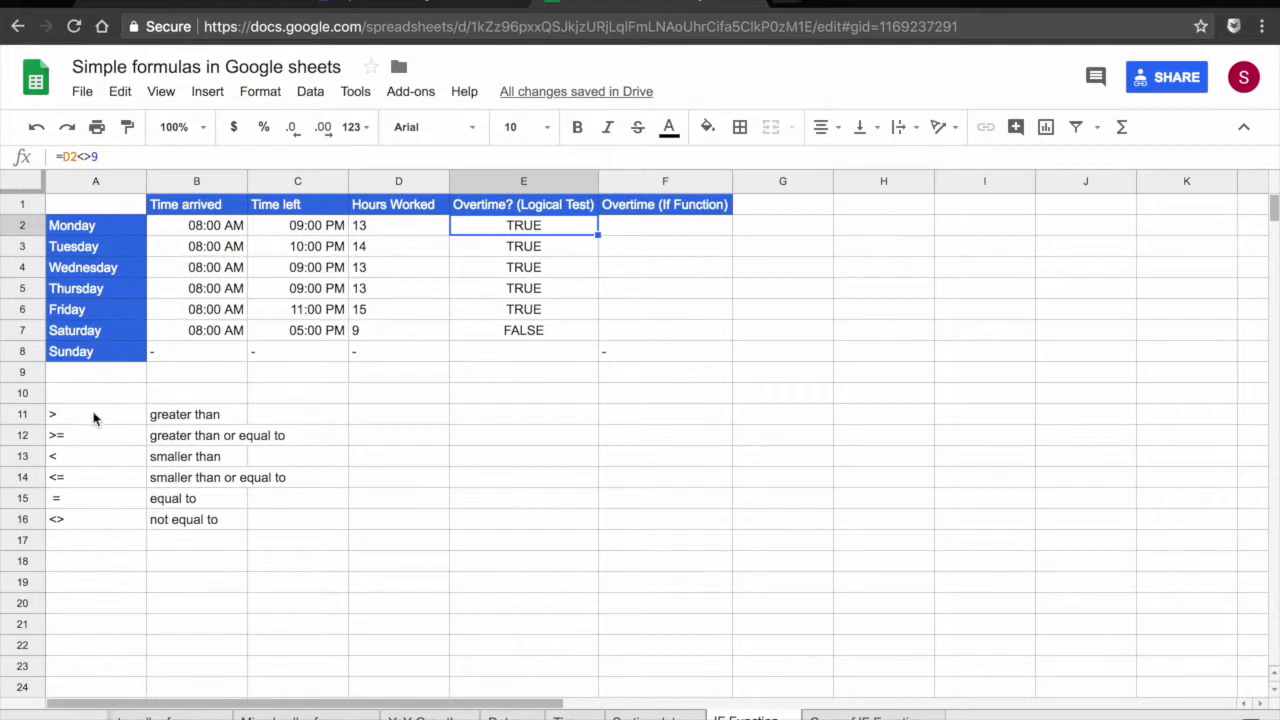
pyautogui.click(68, 440)
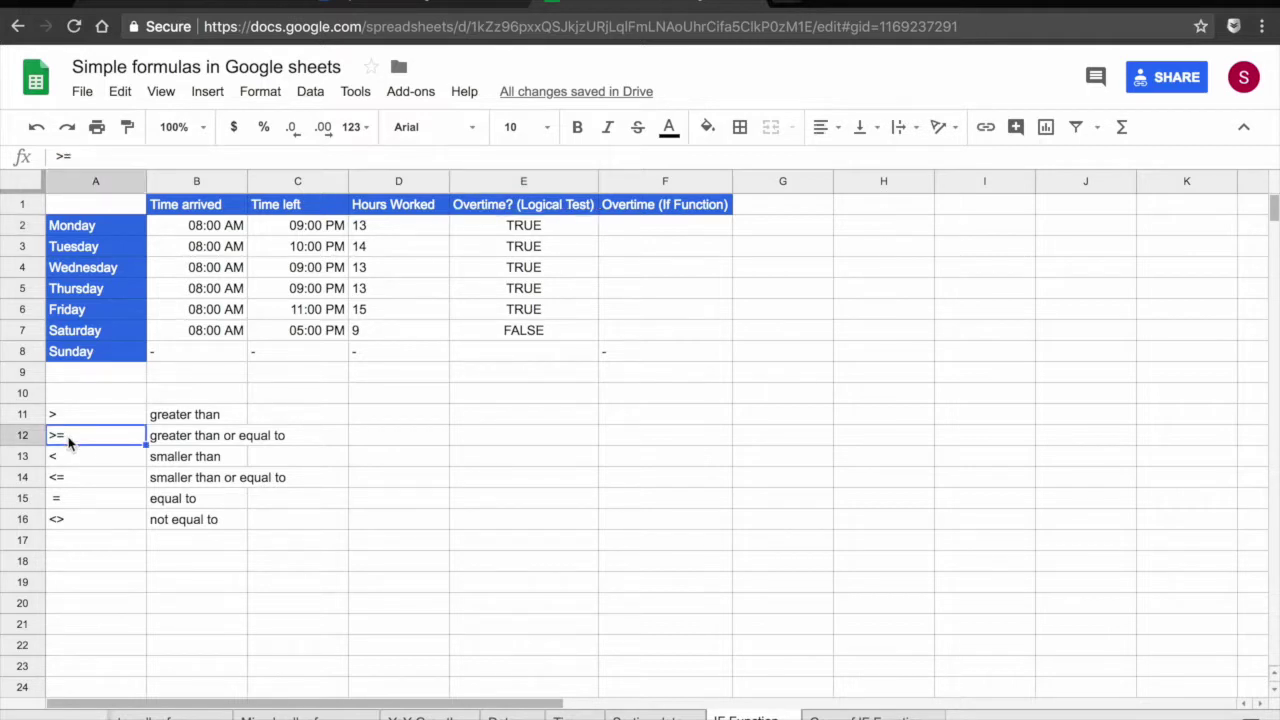
pyautogui.click(88, 485)
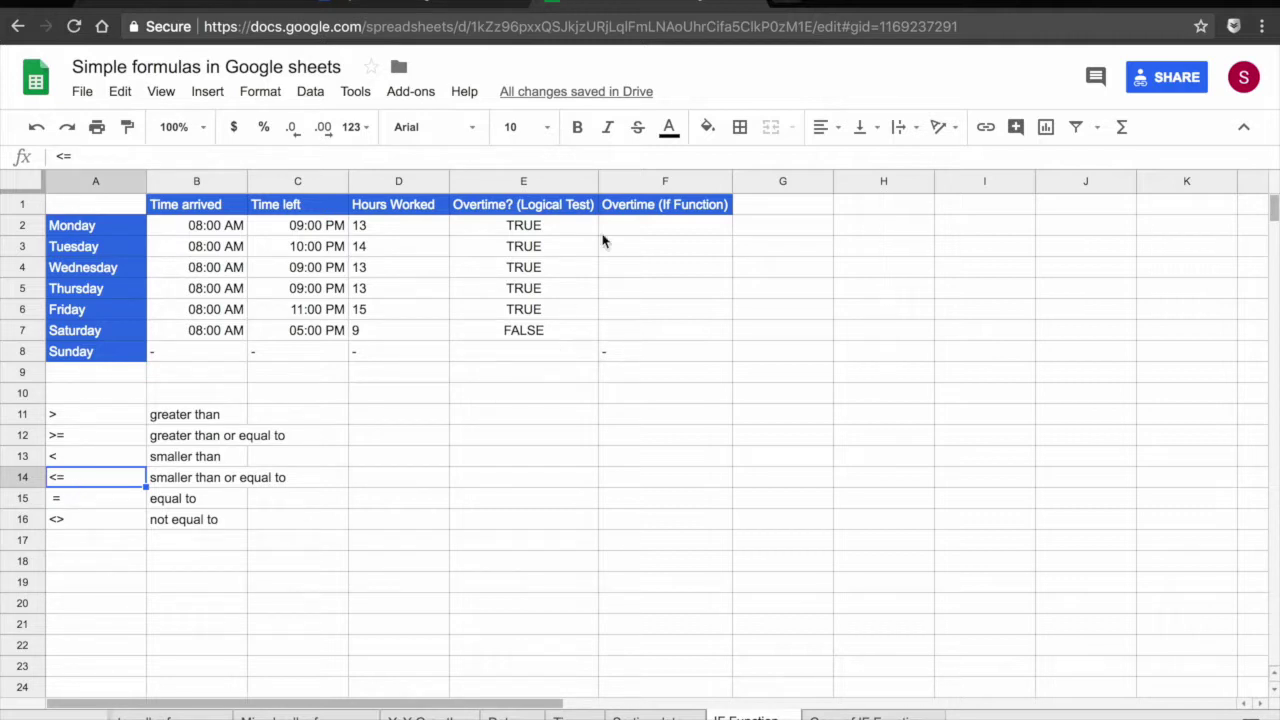
# Change the comparison operator in Monday's logical test so that E2 reads =D2>=9
pyautogui.click(515, 228)
pyautogui.doubleClick(483, 225)
pyautogui.write('<>9')
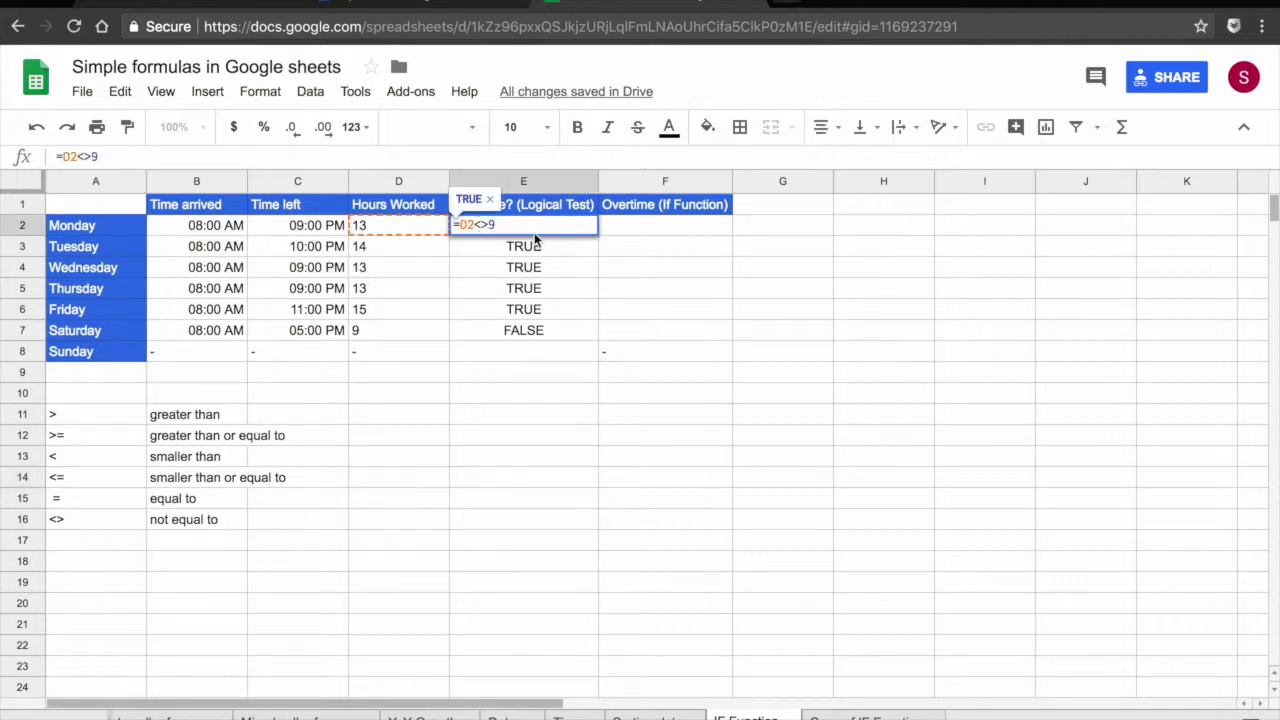
pyautogui.press('BackSpace')
pyautogui.press('Delete')
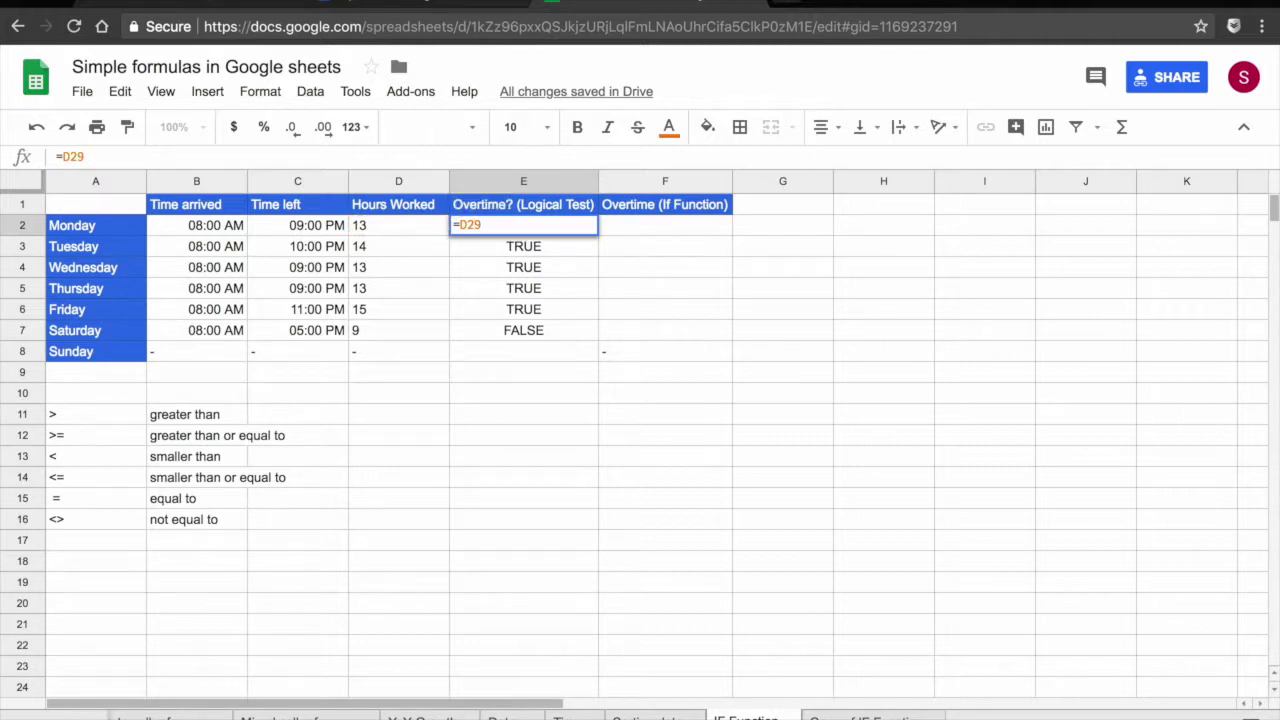
pyautogui.write('>')
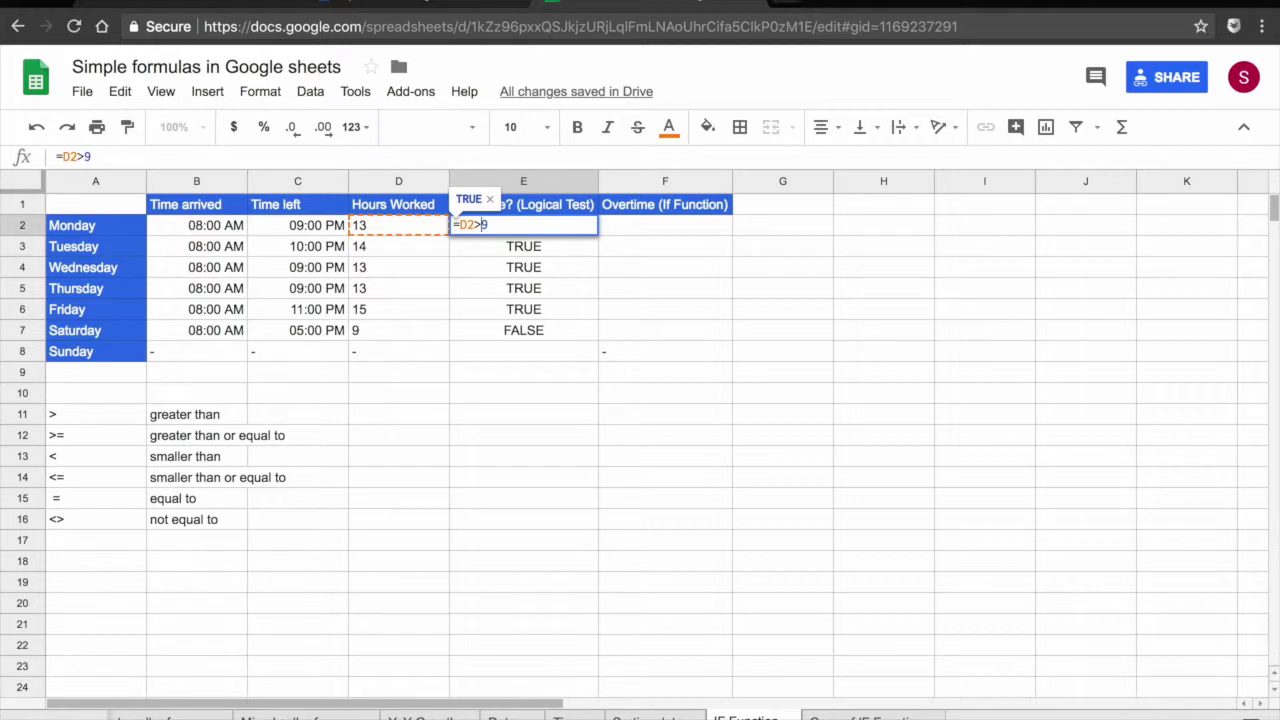
pyautogui.write('=')
pyautogui.press('Return')
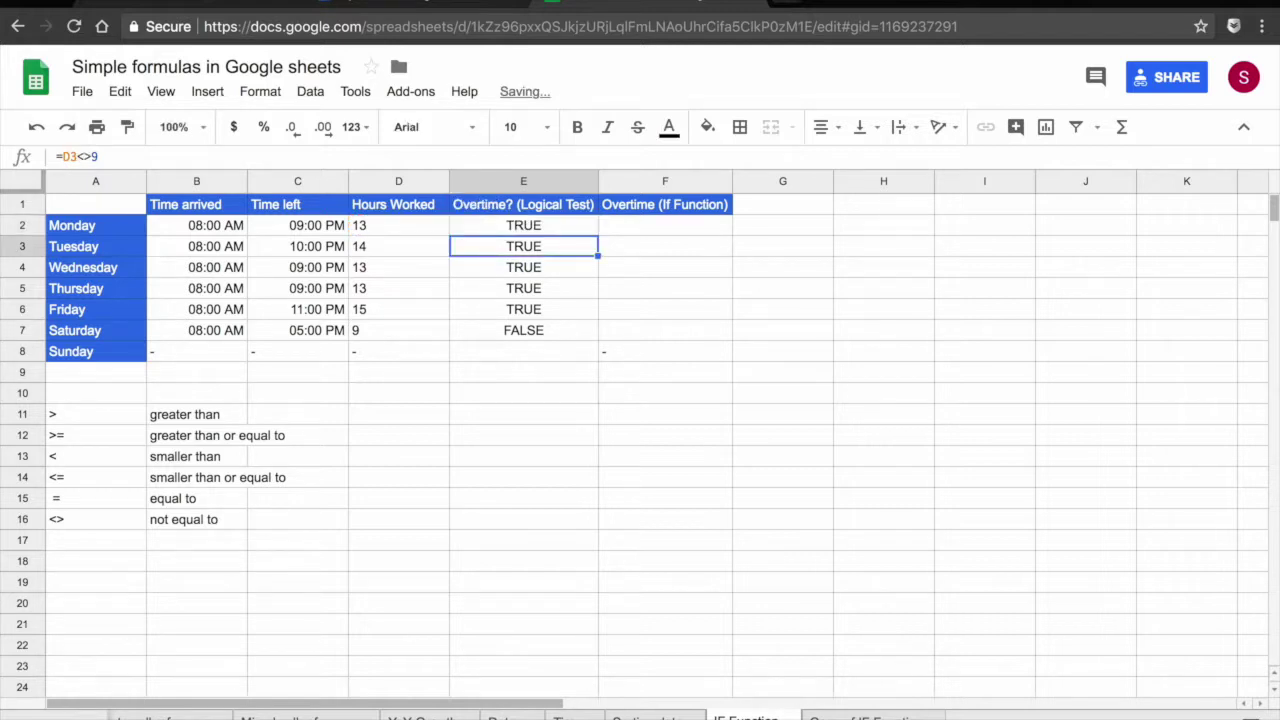
# Try the reversed operator order in Monday's logical test by entering =D2=>9 in E2
pyautogui.doubleClick(536, 224)
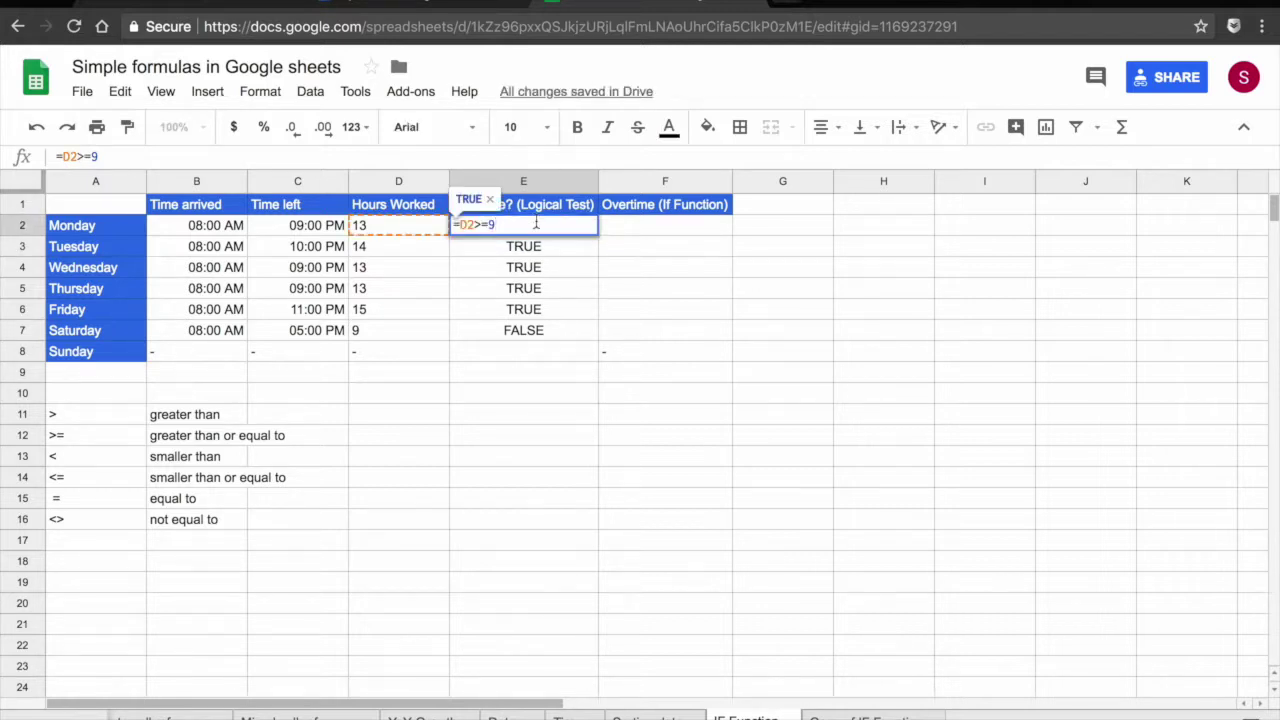
pyautogui.press('Left')
pyautogui.press('BackSpace')
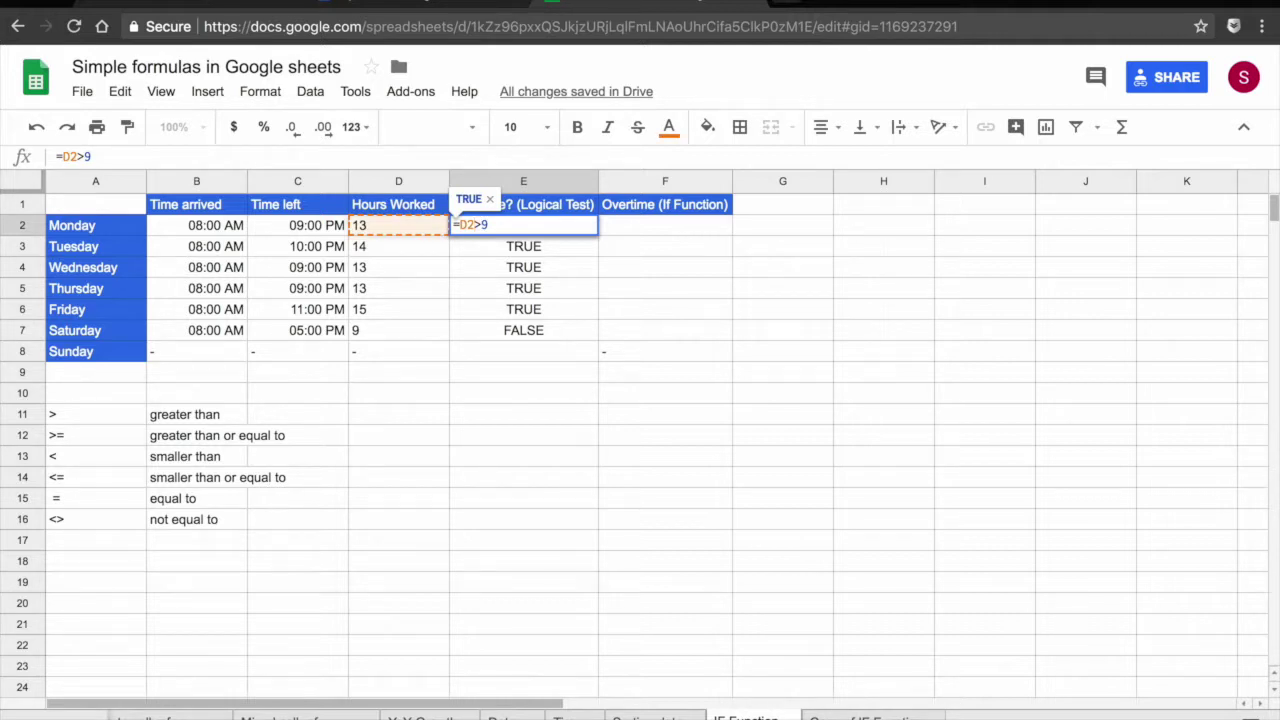
pyautogui.write('=')
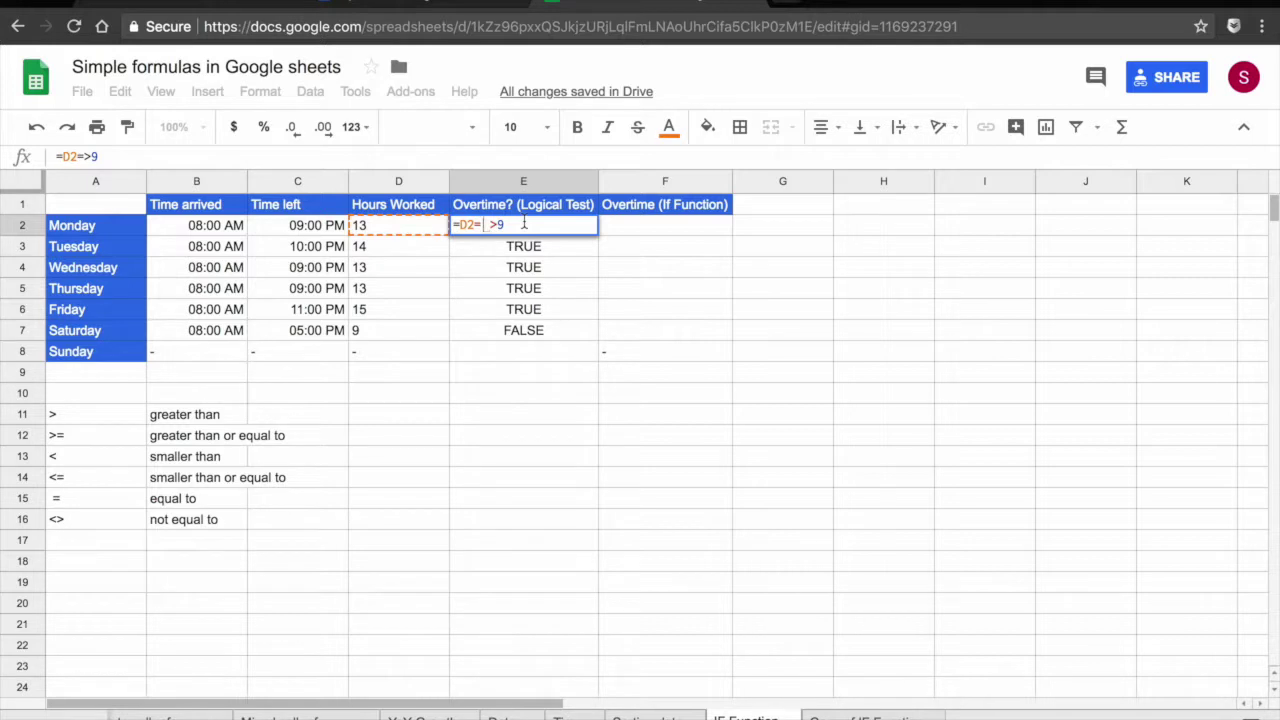
pyautogui.press('Return')
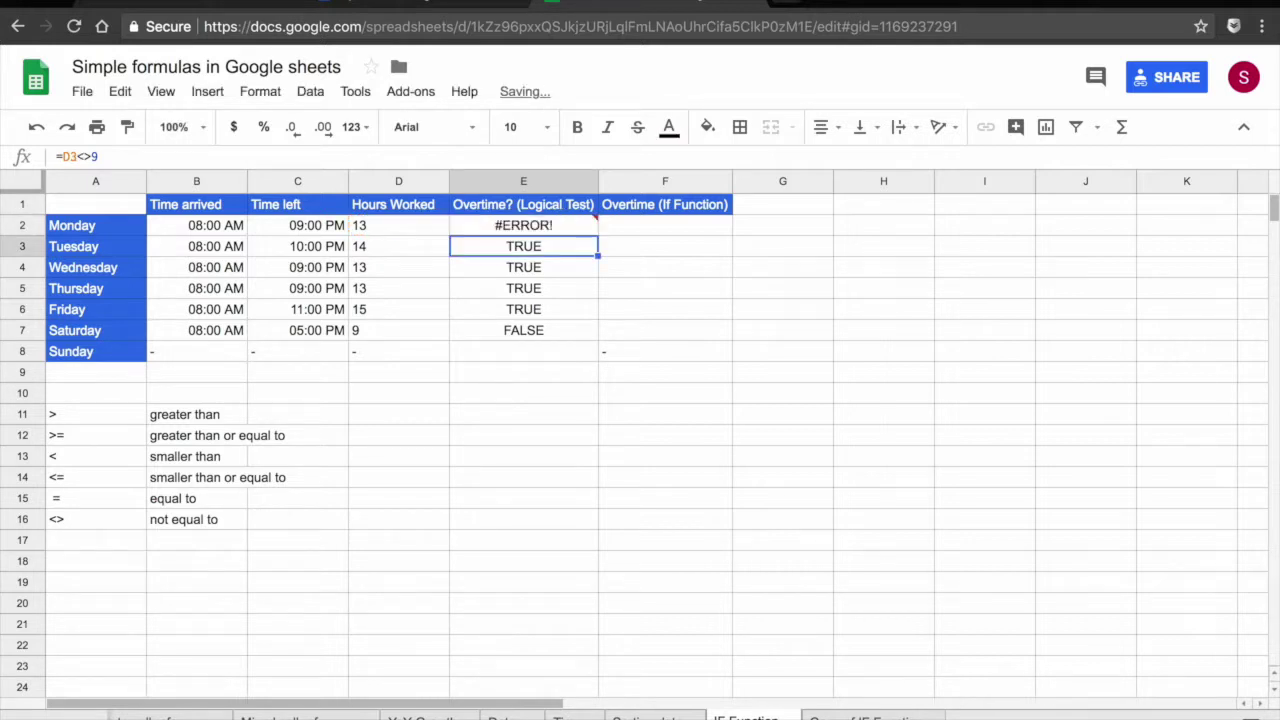
# Rewrite the reversed operator in E2 so that Monday's logical test reads =D2>=9
pyautogui.doubleClick(525, 232)
pyautogui.press('Left')
pyautogui.press('BackSpace')
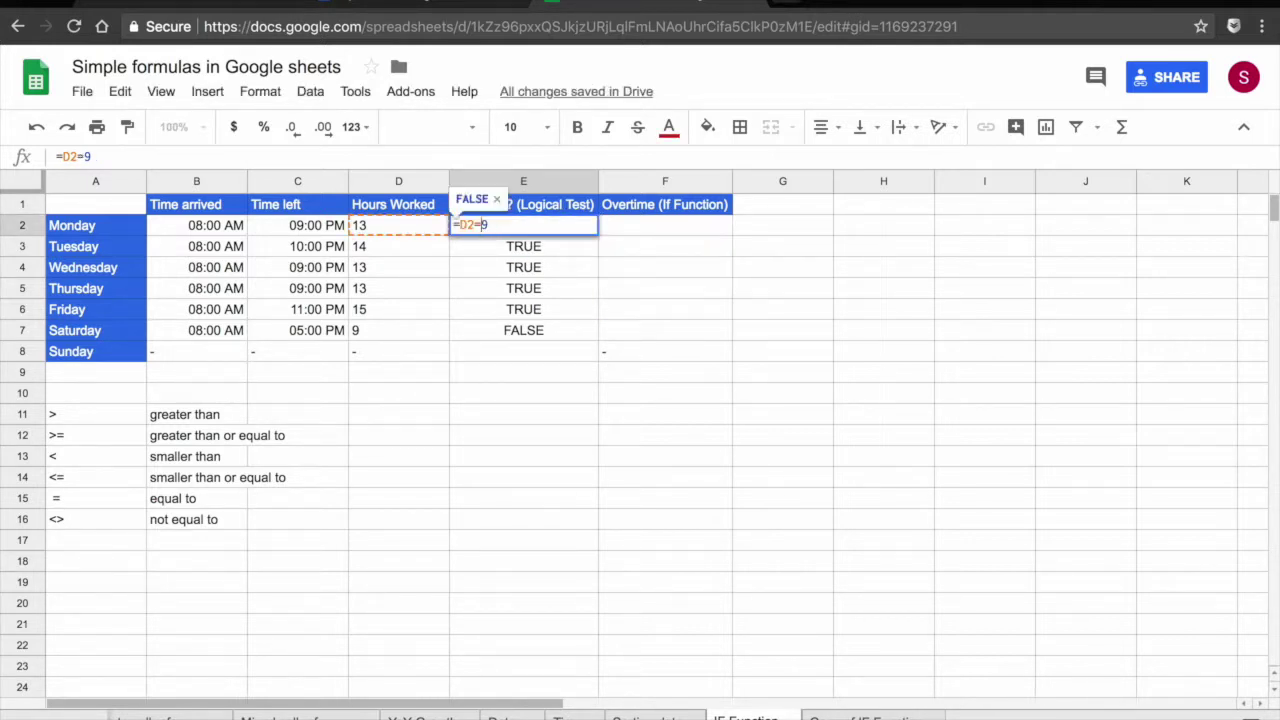
pyautogui.press('BackSpace')
pyautogui.write('>=')
pyautogui.press('Return')
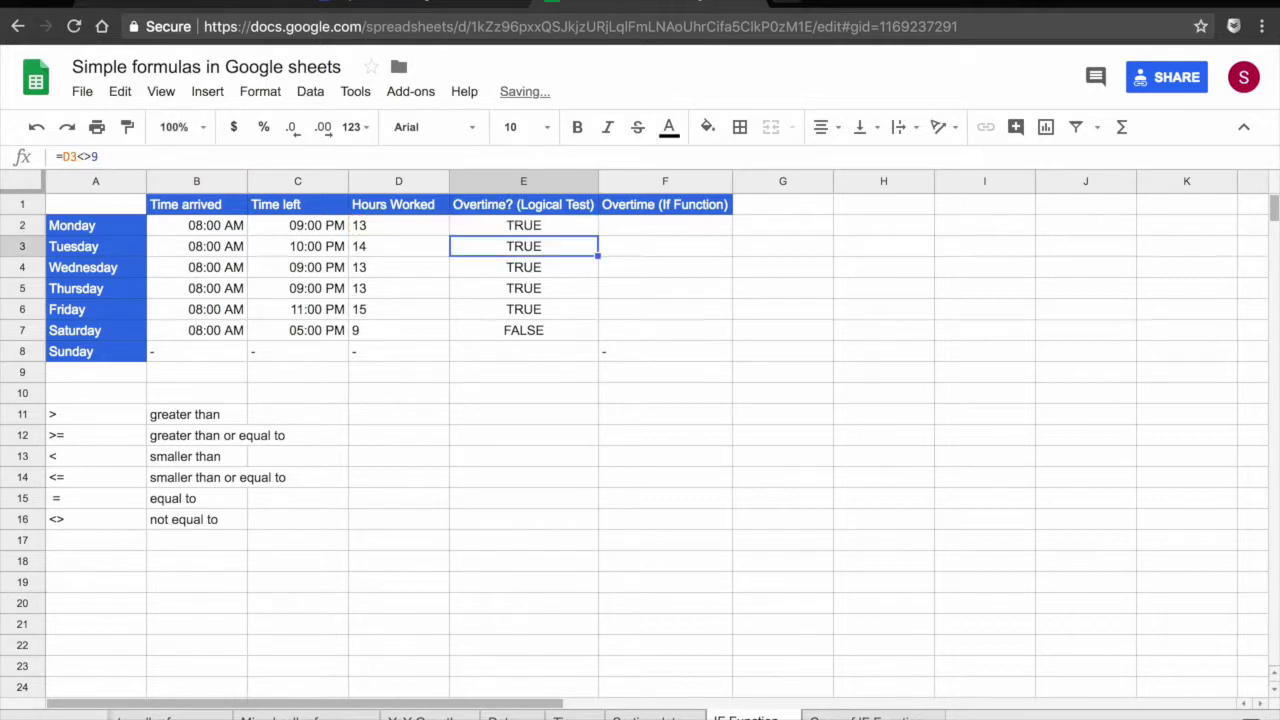
# Remove the equals sign from the comparison operator in E2 so that the formula reads =D2>9
pyautogui.doubleClick(512, 226)
pyautogui.press('Left')
pyautogui.press('Left')
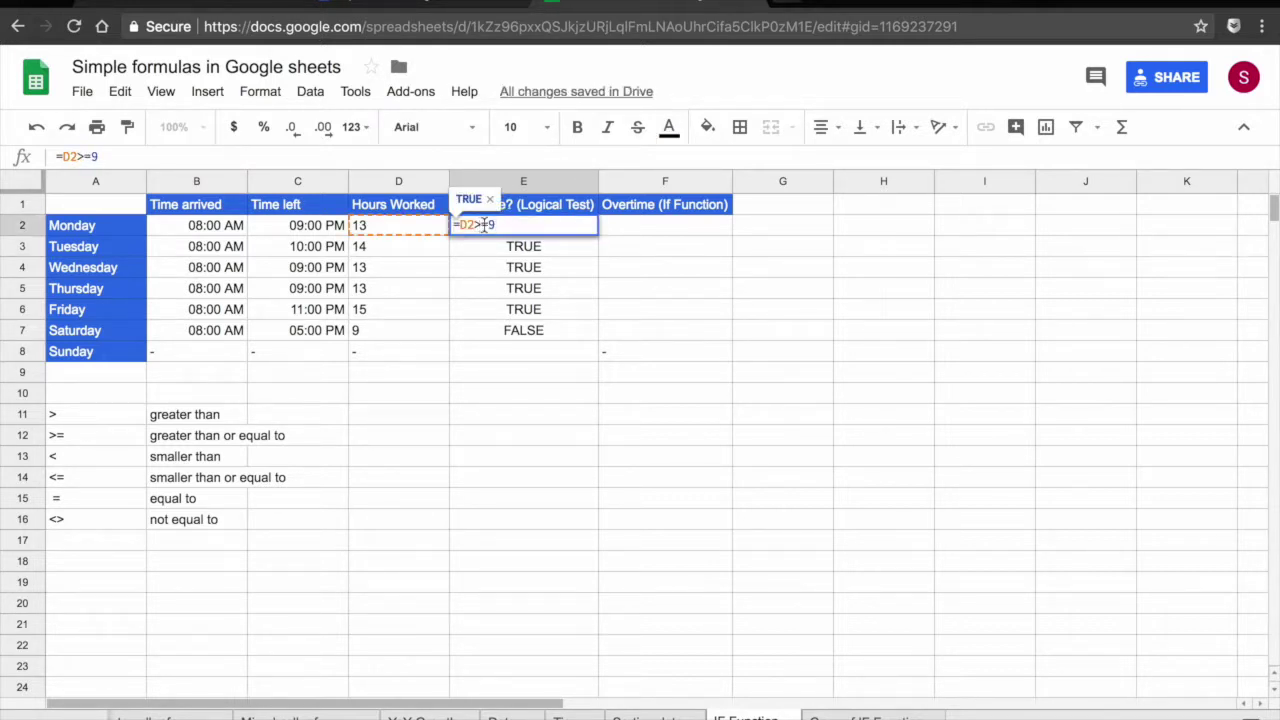
pyautogui.press('Delete')
pyautogui.press('Return')
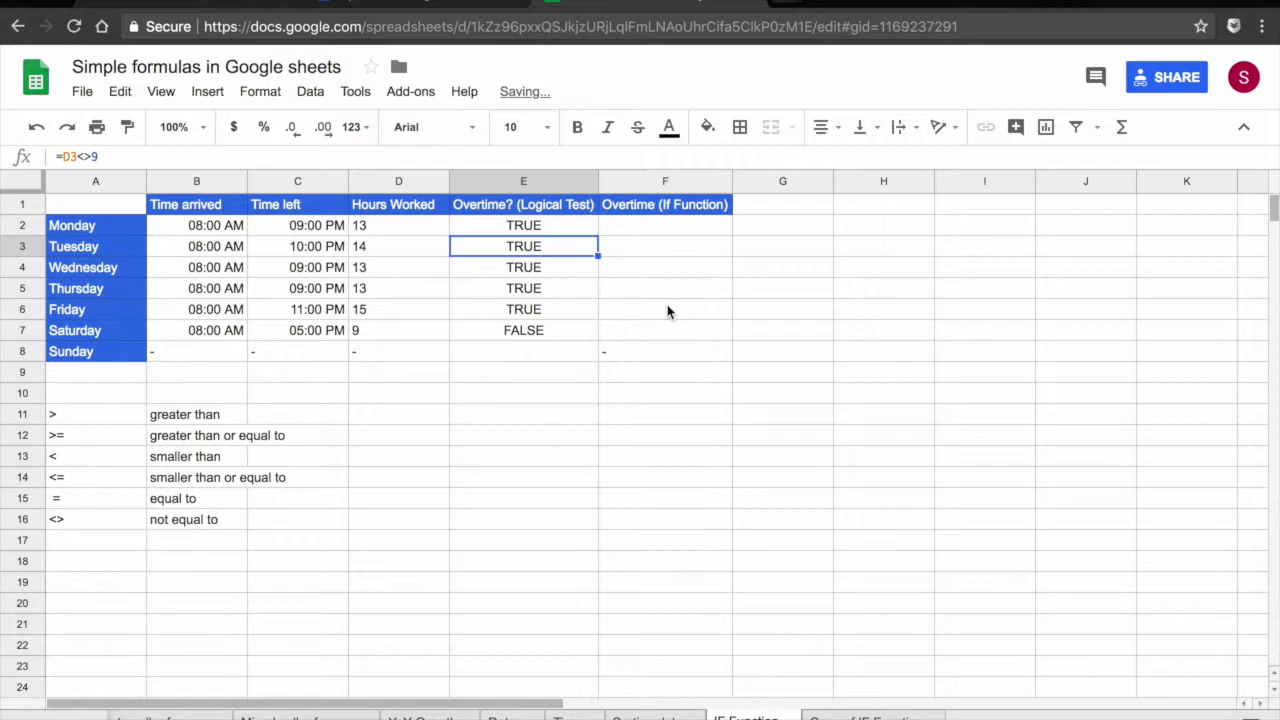
# Start an IF formula in F2 for Monday's overtime with the logical expression D2>9
pyautogui.click(663, 228)
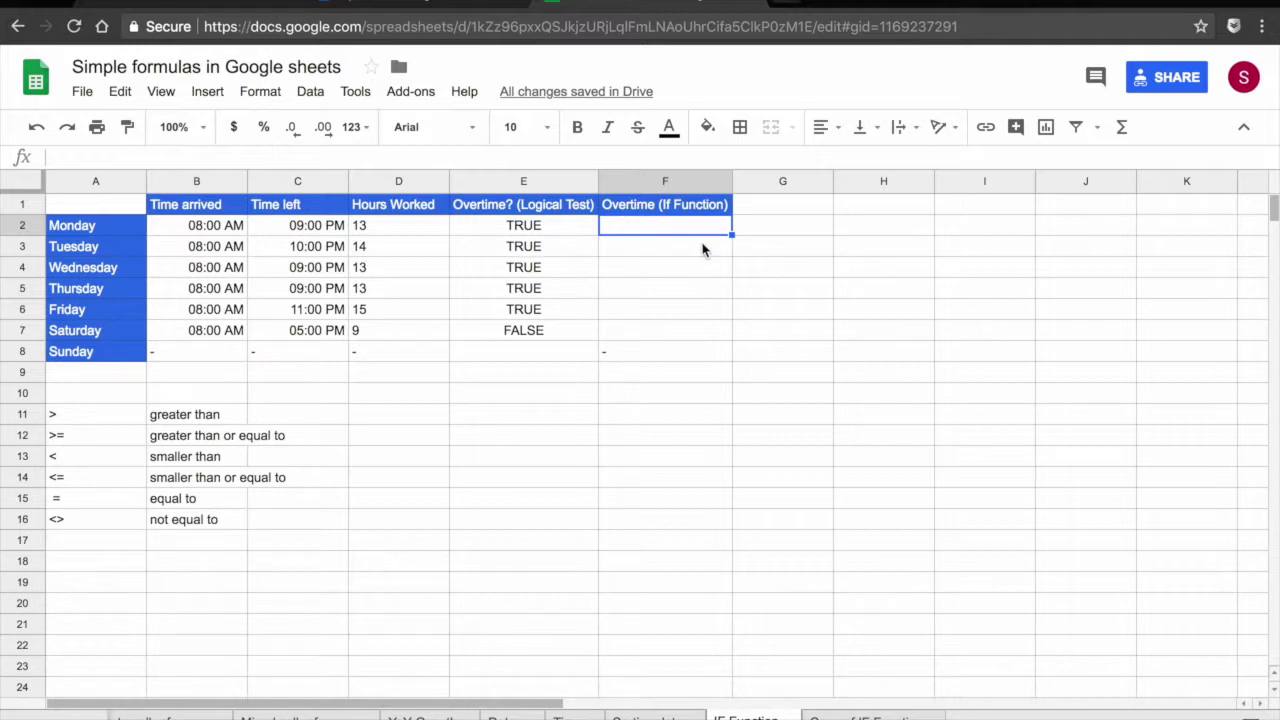
pyautogui.write('=')
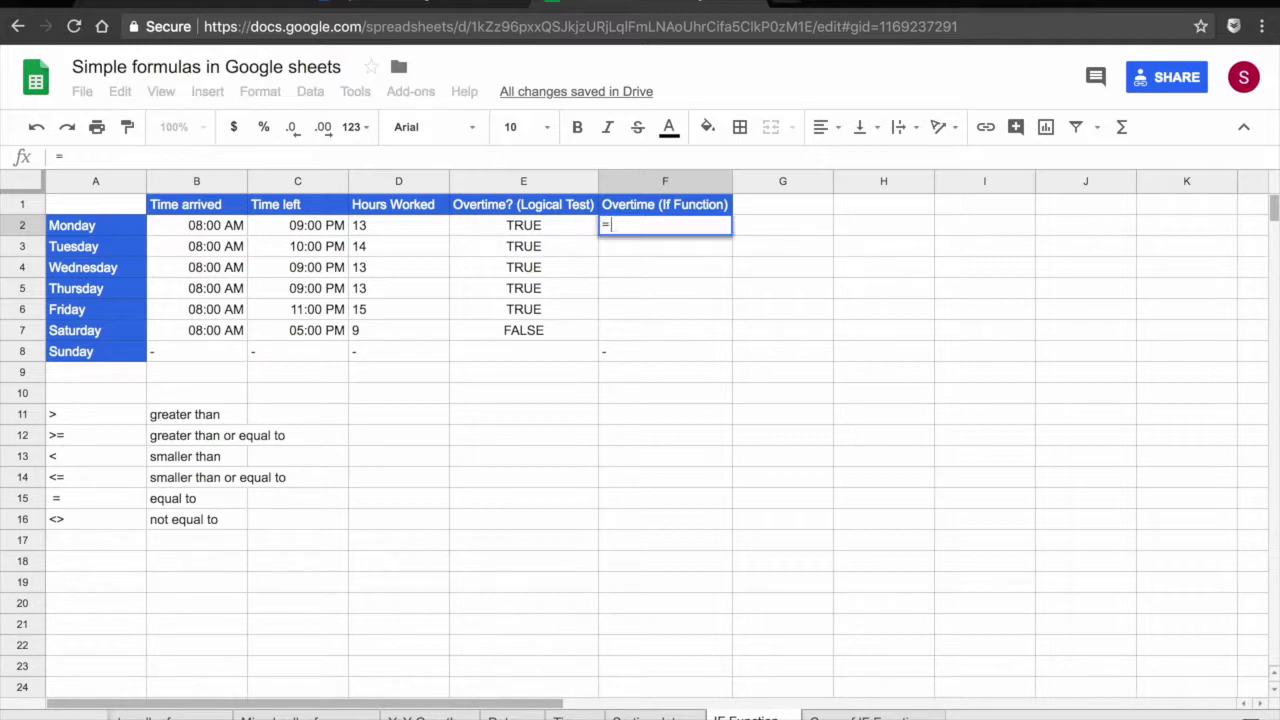
pyautogui.write('IF')
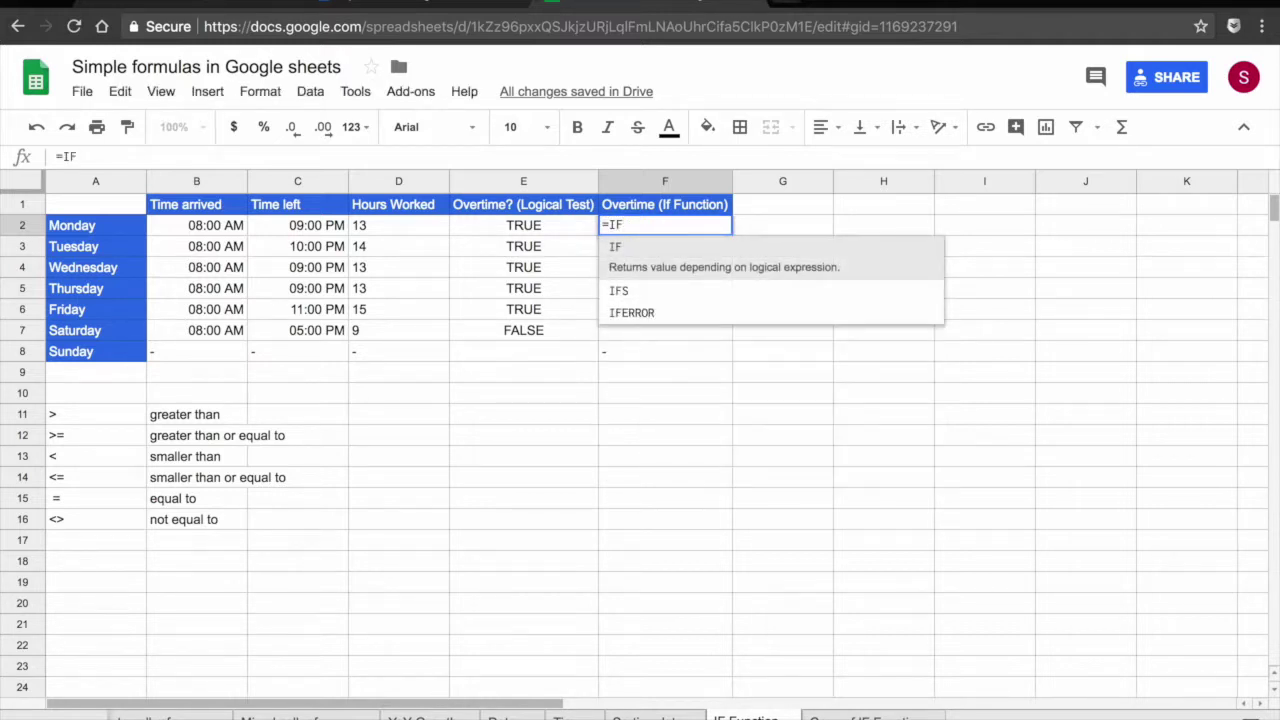
pyautogui.click(686, 253)
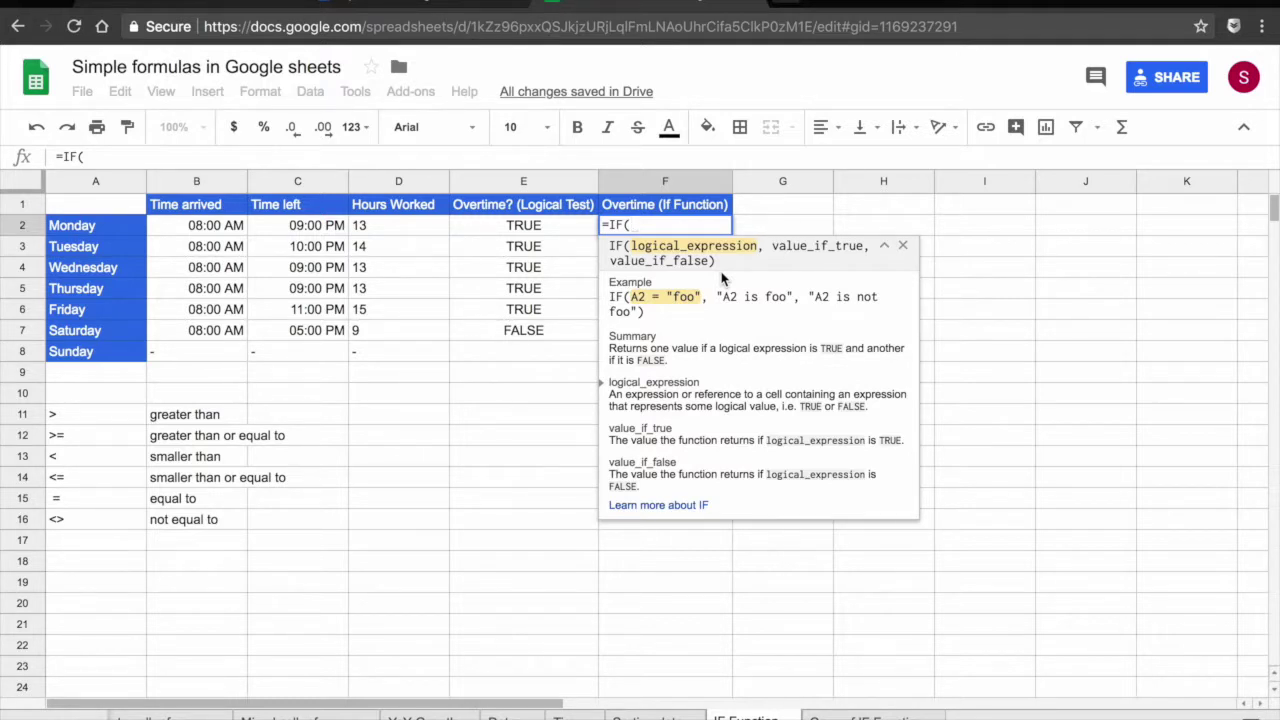
pyautogui.click(389, 227)
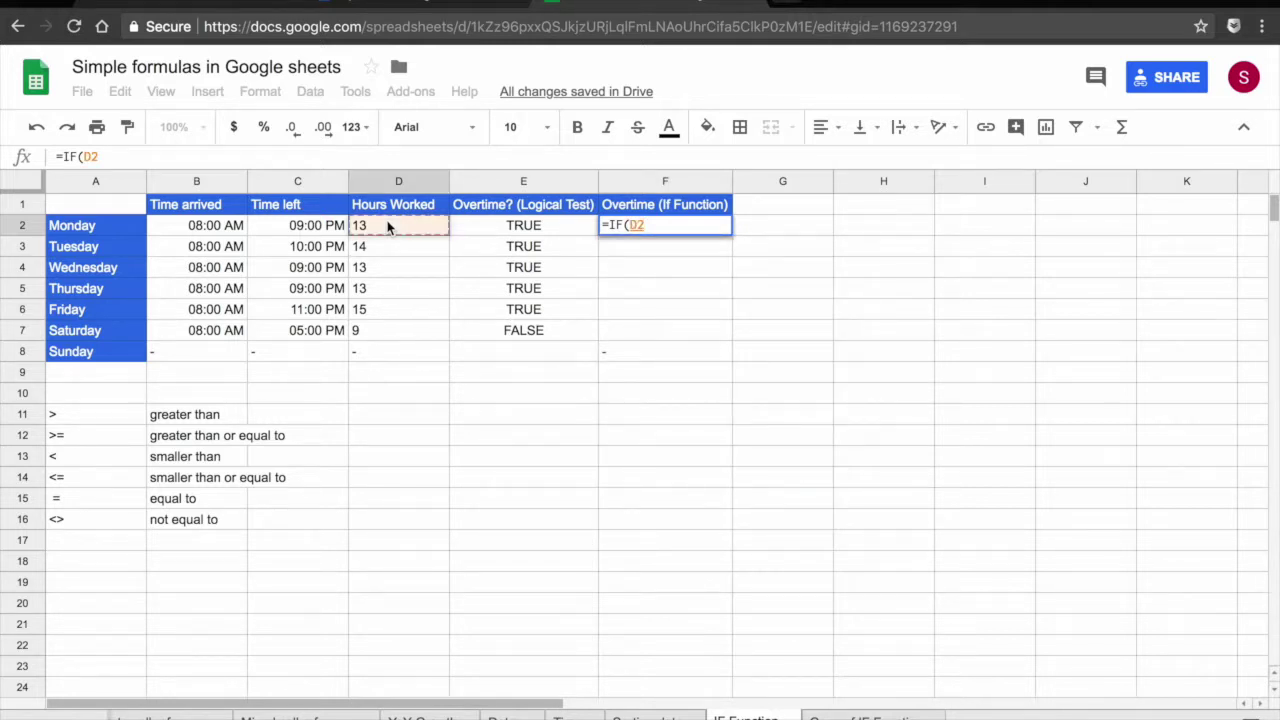
pyautogui.write('>')
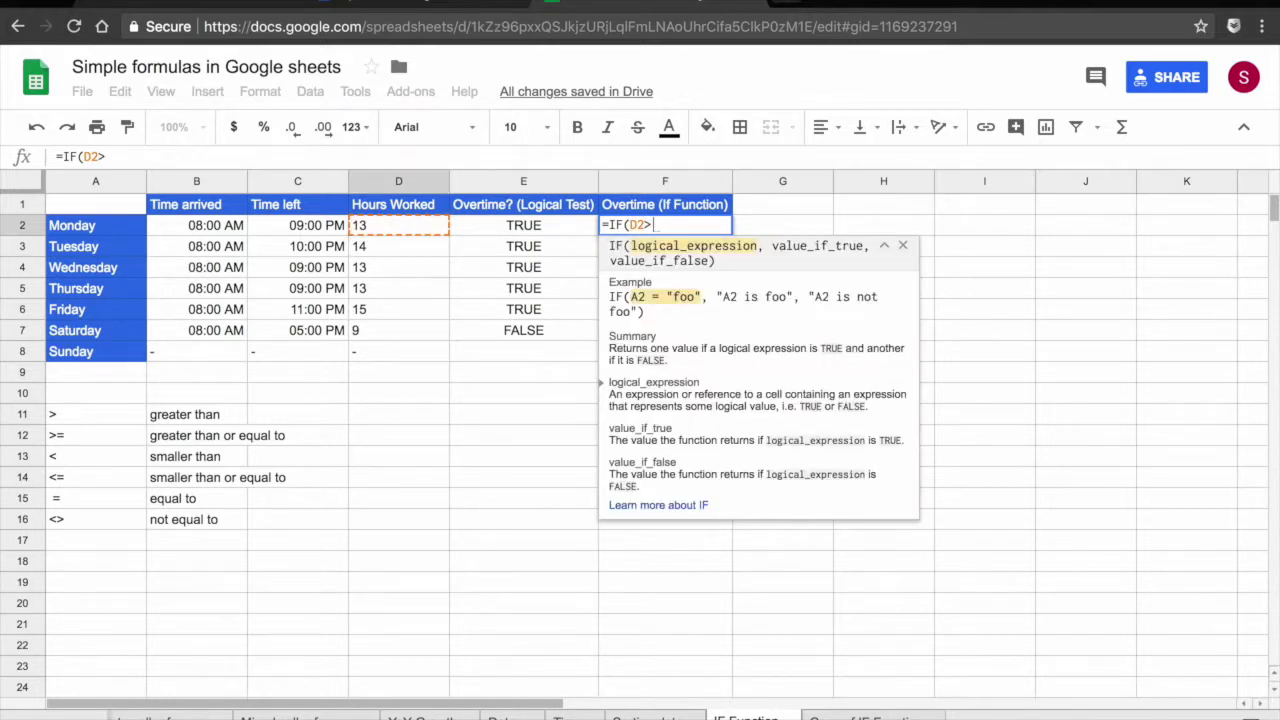
pyautogui.write('9')
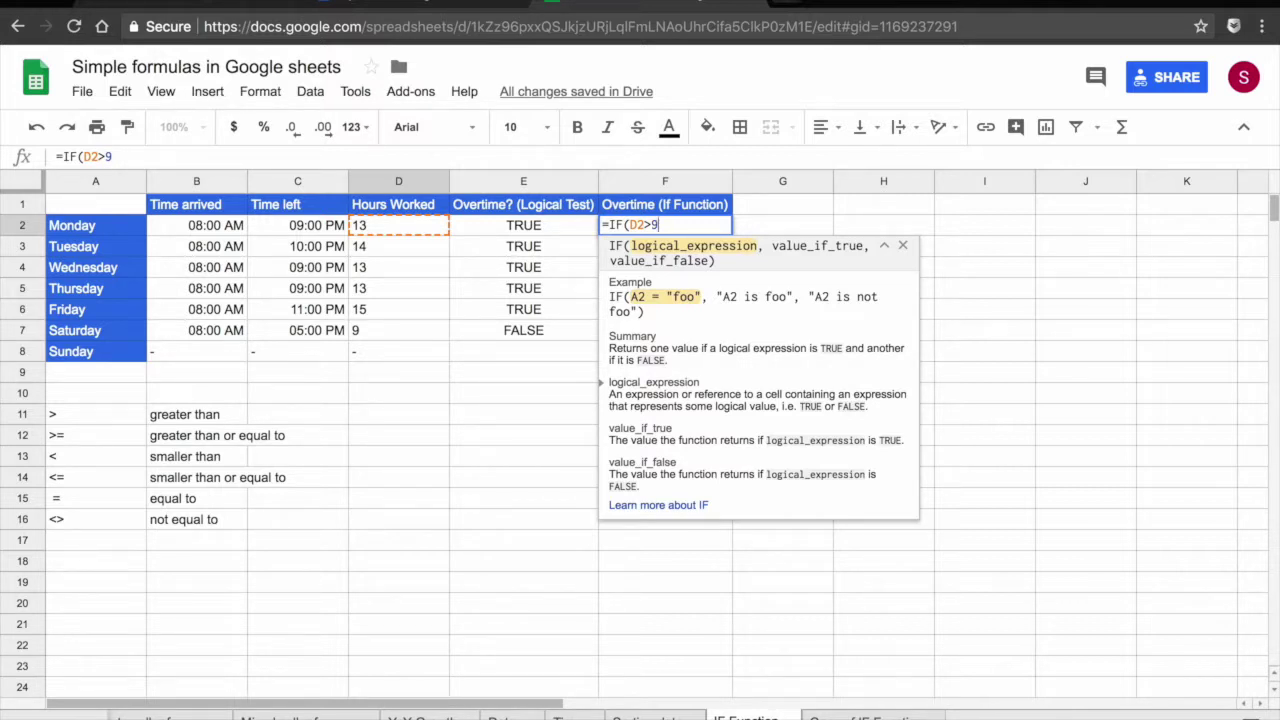
pyautogui.write(',')
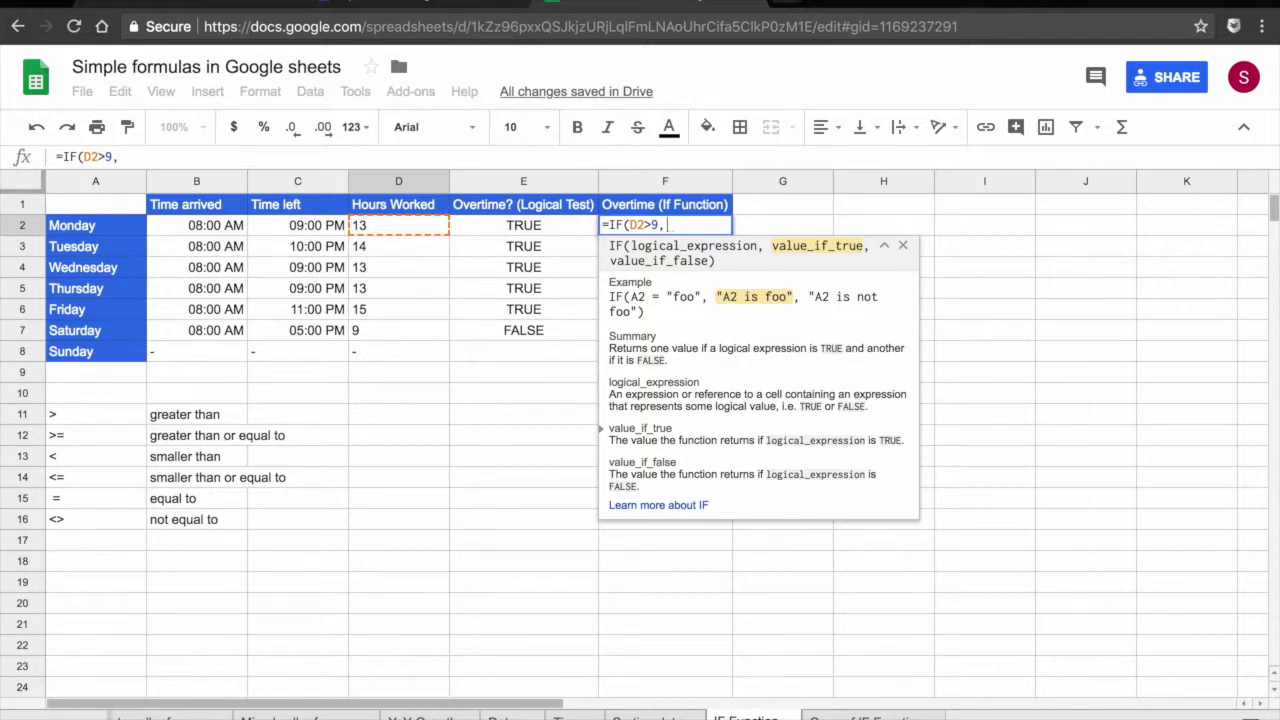
# Complete Monday's IF formula in F2 with "OVERTIME" as the true result and "NO OVERTIME" as the false result
pyautogui.write('"')
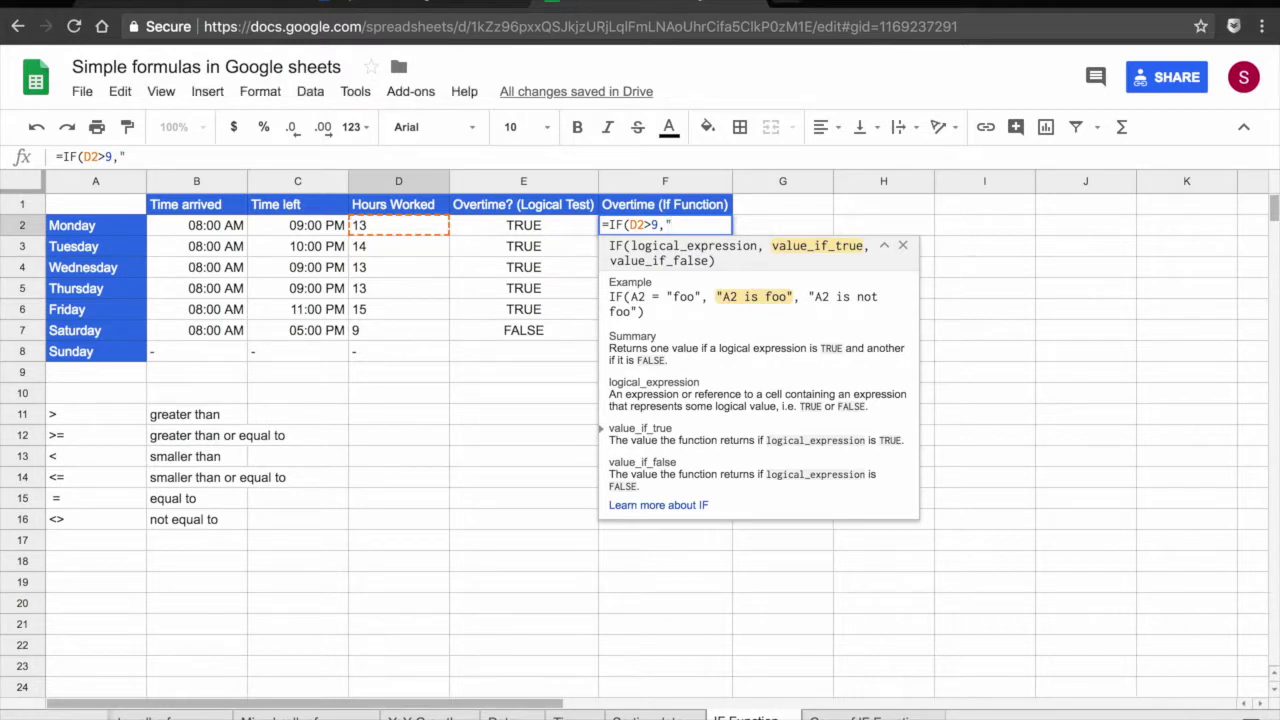
pyautogui.write('OVERTIM')
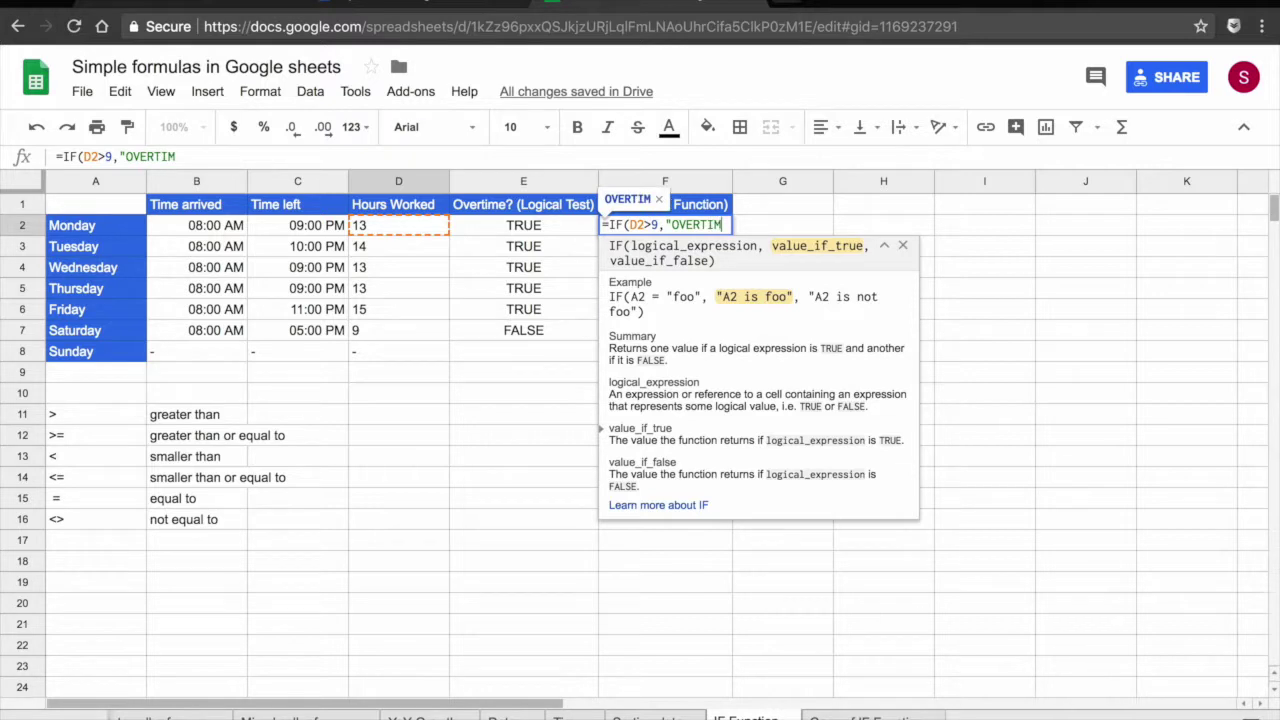
pyautogui.write('E",')
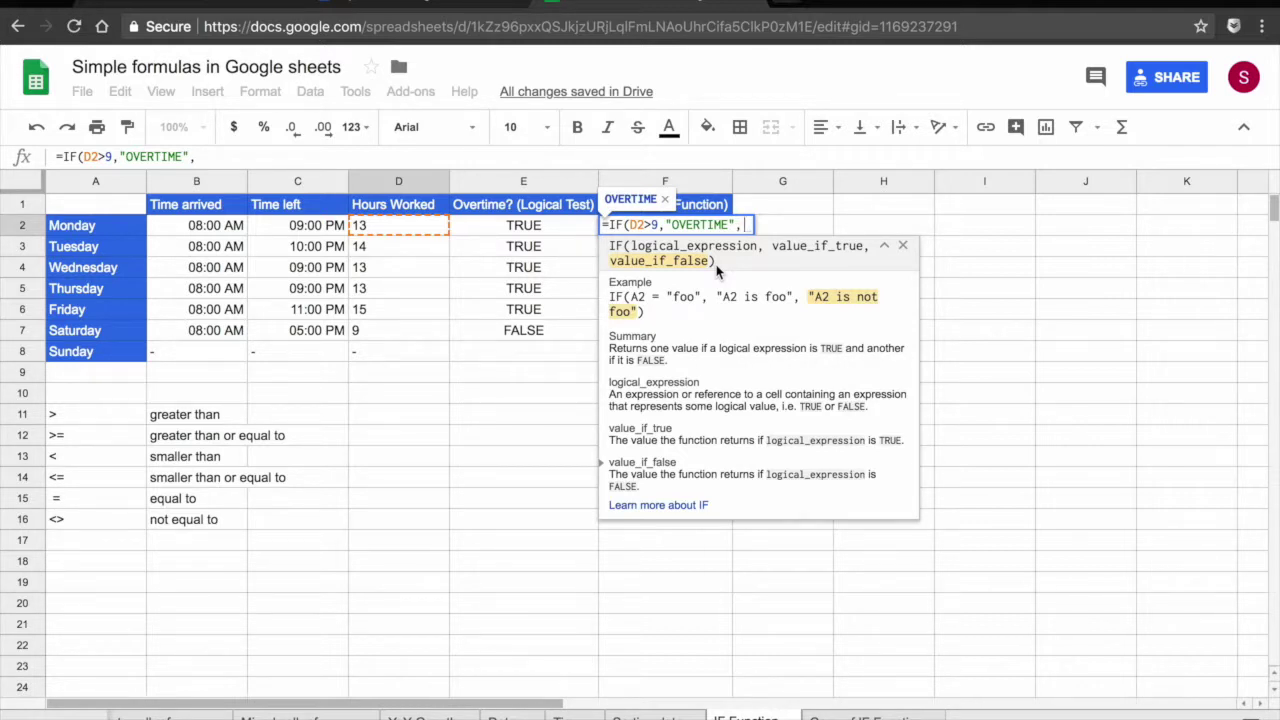
pyautogui.write('"')
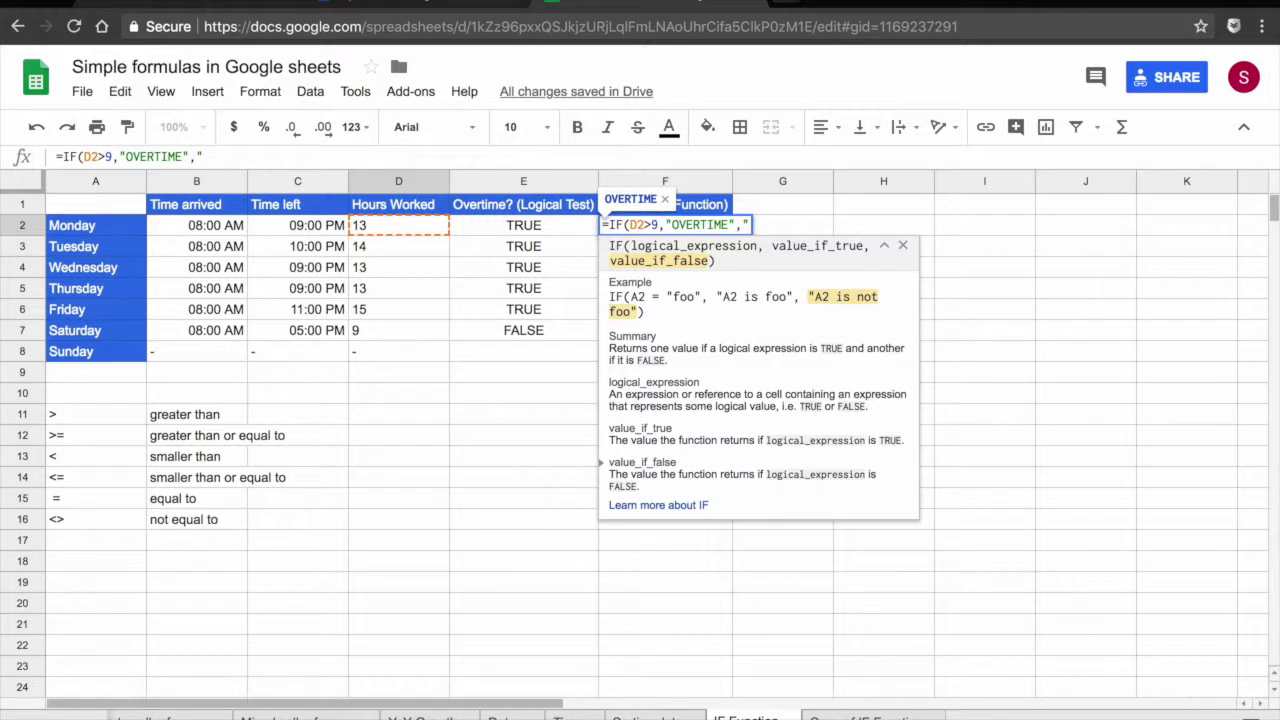
pyautogui.write(',"NO OVERTIME')
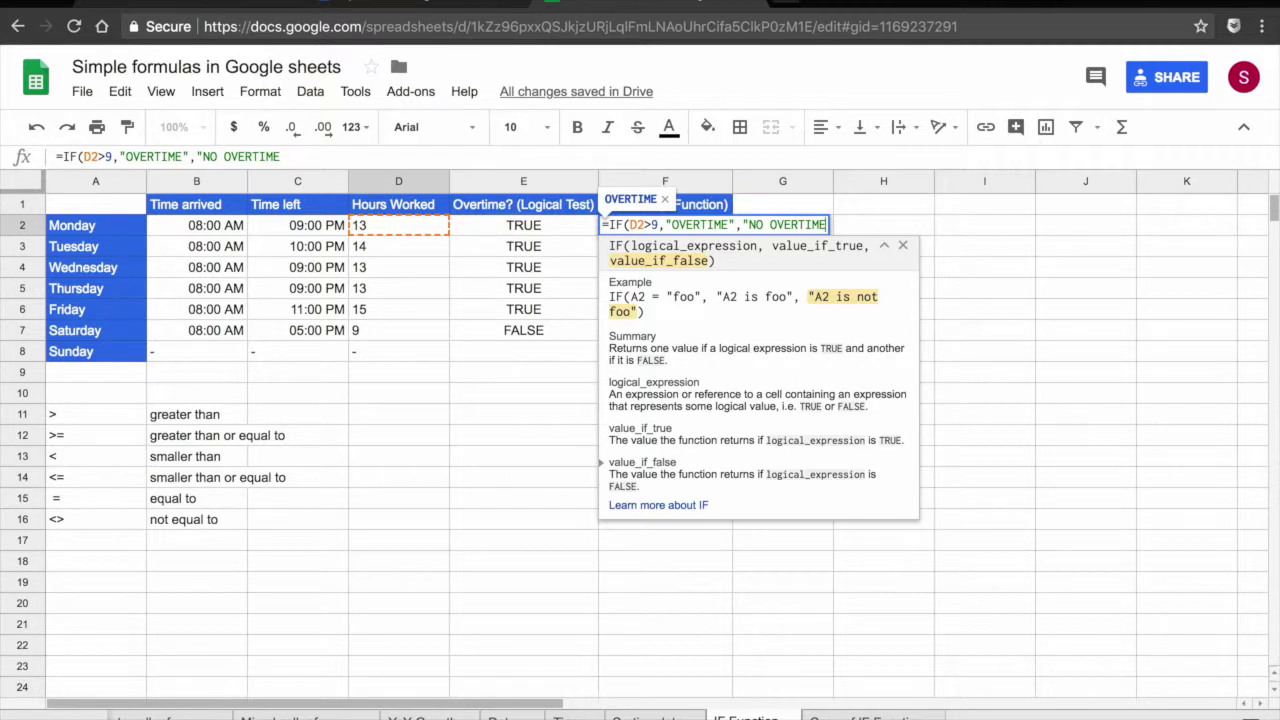
pyautogui.write('"')
pyautogui.press('Return')
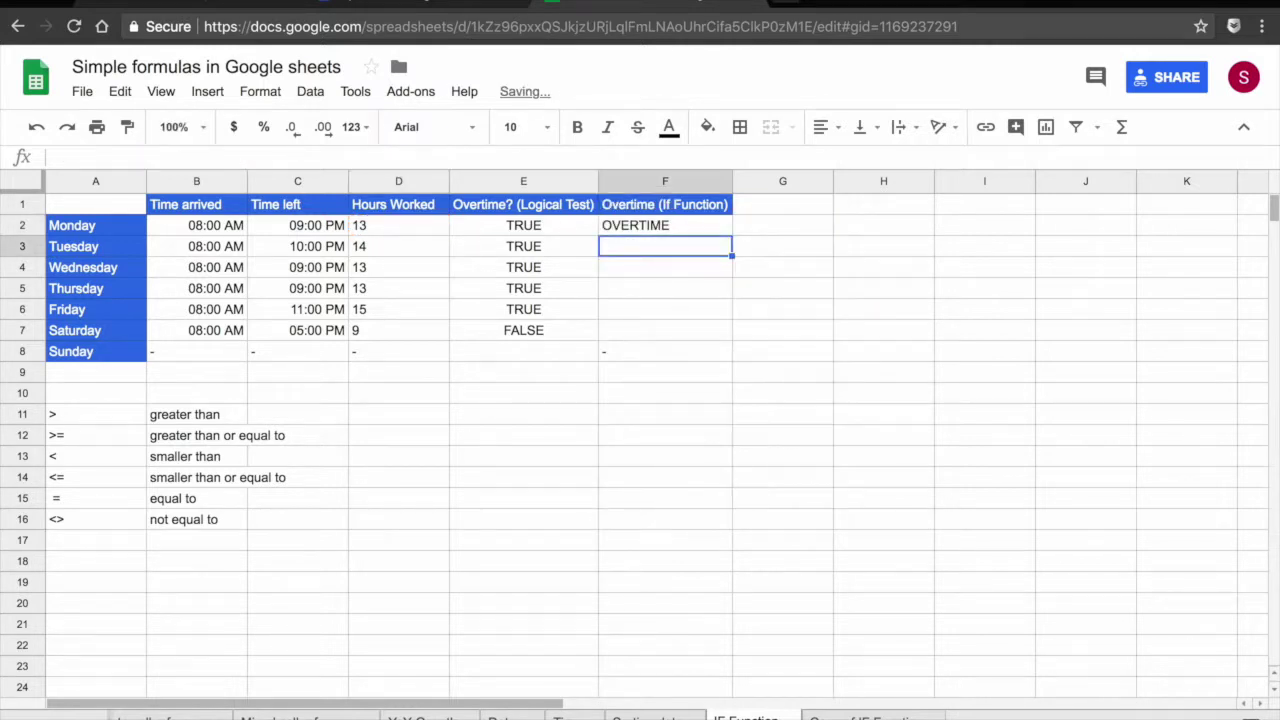
# Compare Monday's IF formula with the logical test in E2, and fill the IF formula down from F2 to F7
pyautogui.click(643, 225)
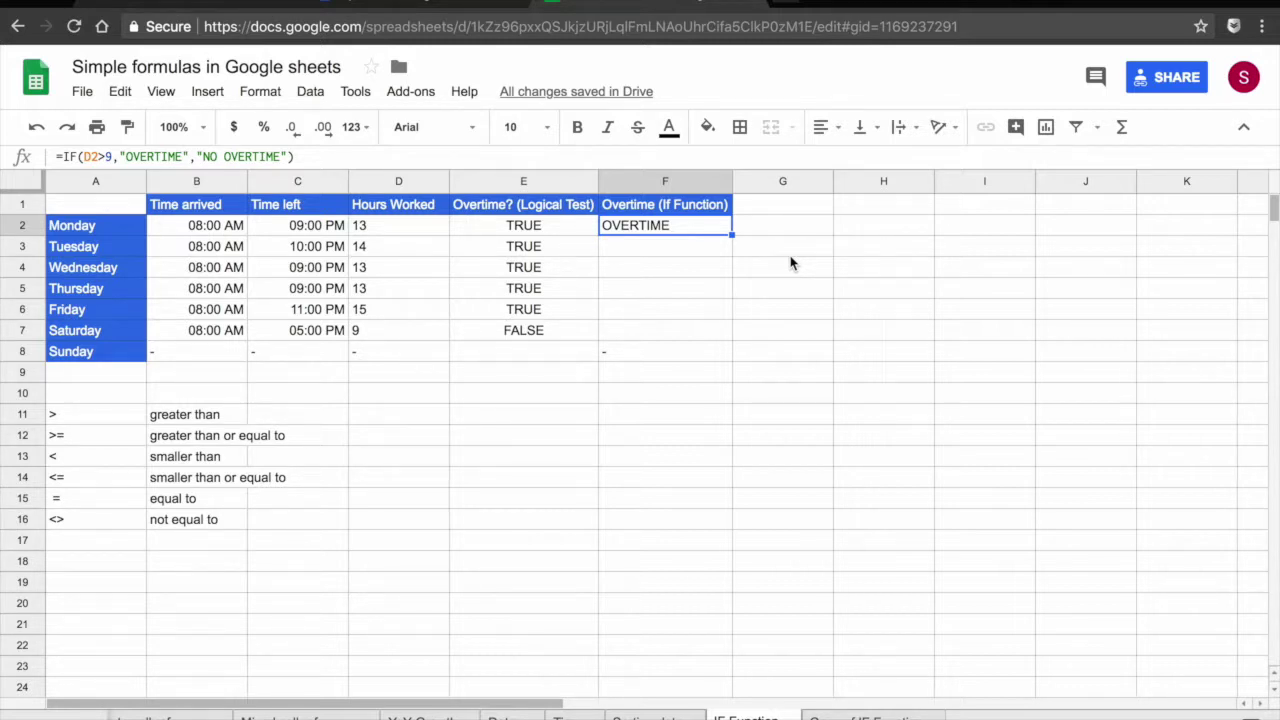
pyautogui.press('Left')
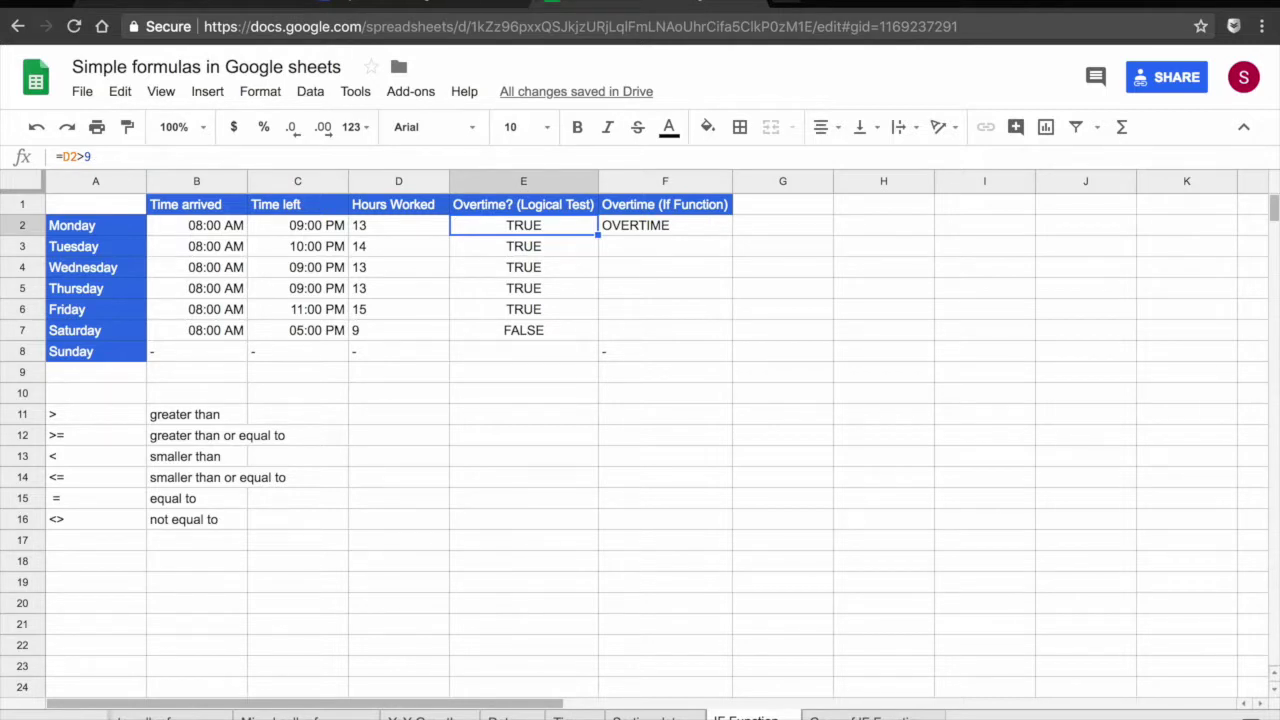
pyautogui.press('Right')
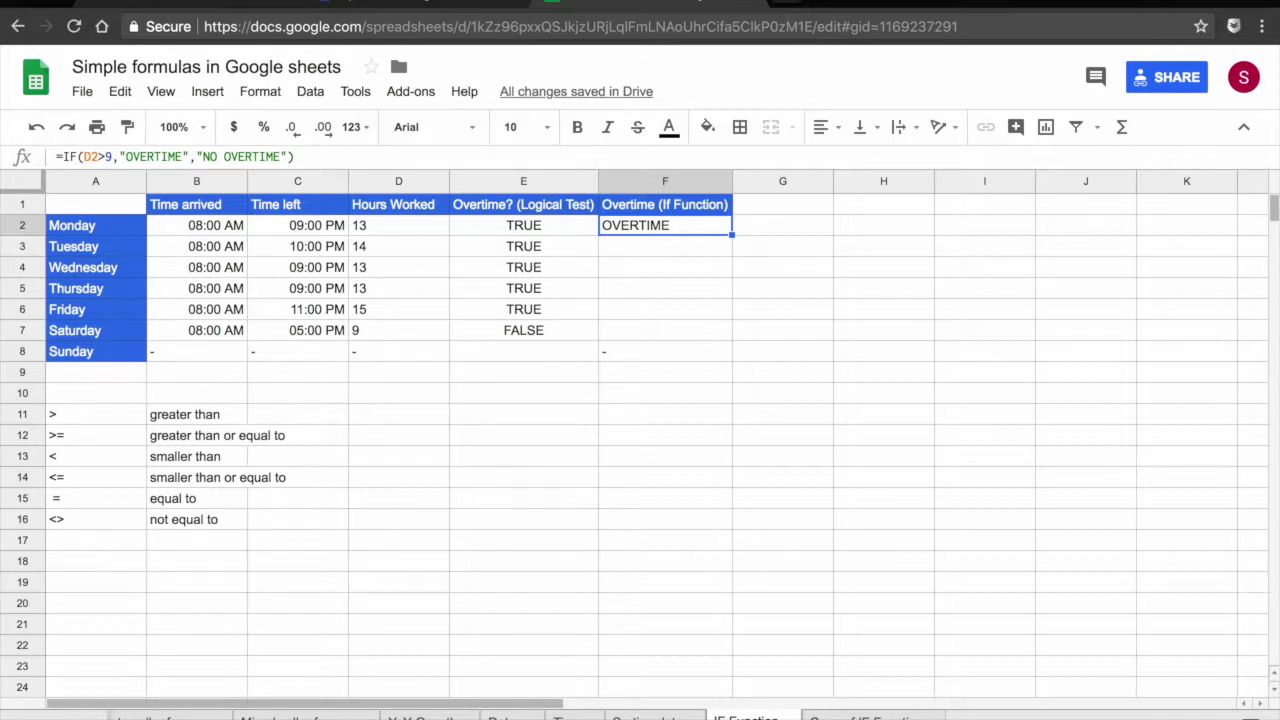
pyautogui.moveTo(731, 234); pyautogui.dragTo(718, 335)
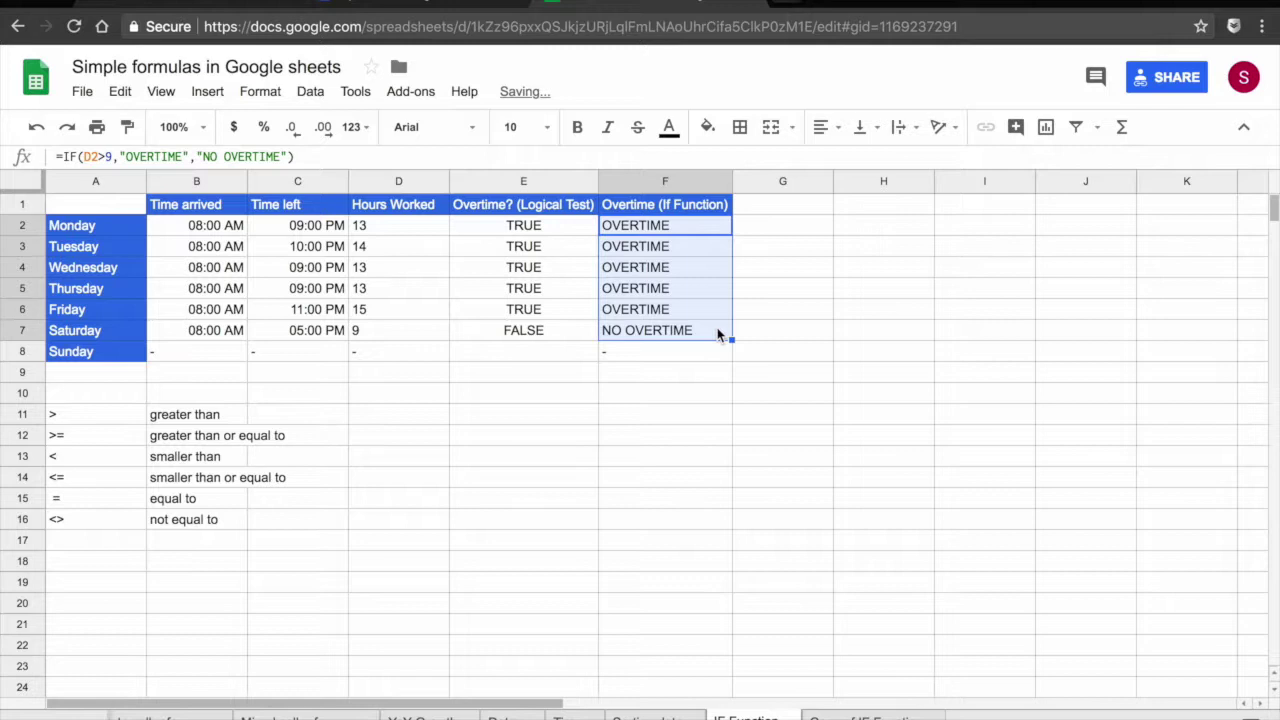
# Examine the copied IF formulas in the Overtime (If Function) column to check the cell references for each day
pyautogui.click(657, 248)
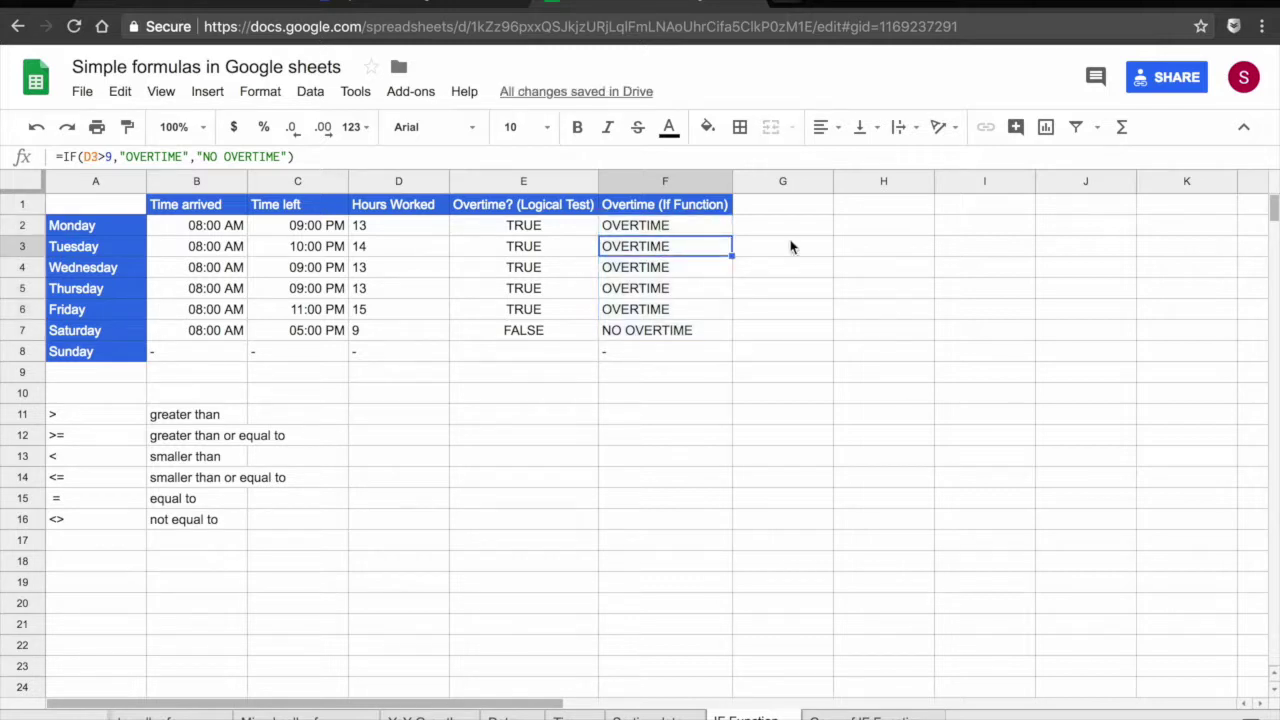
pyautogui.press('Down')
pyautogui.press('Down')
pyautogui.press('Down')
pyautogui.press('Down')
pyautogui.click(668, 267)
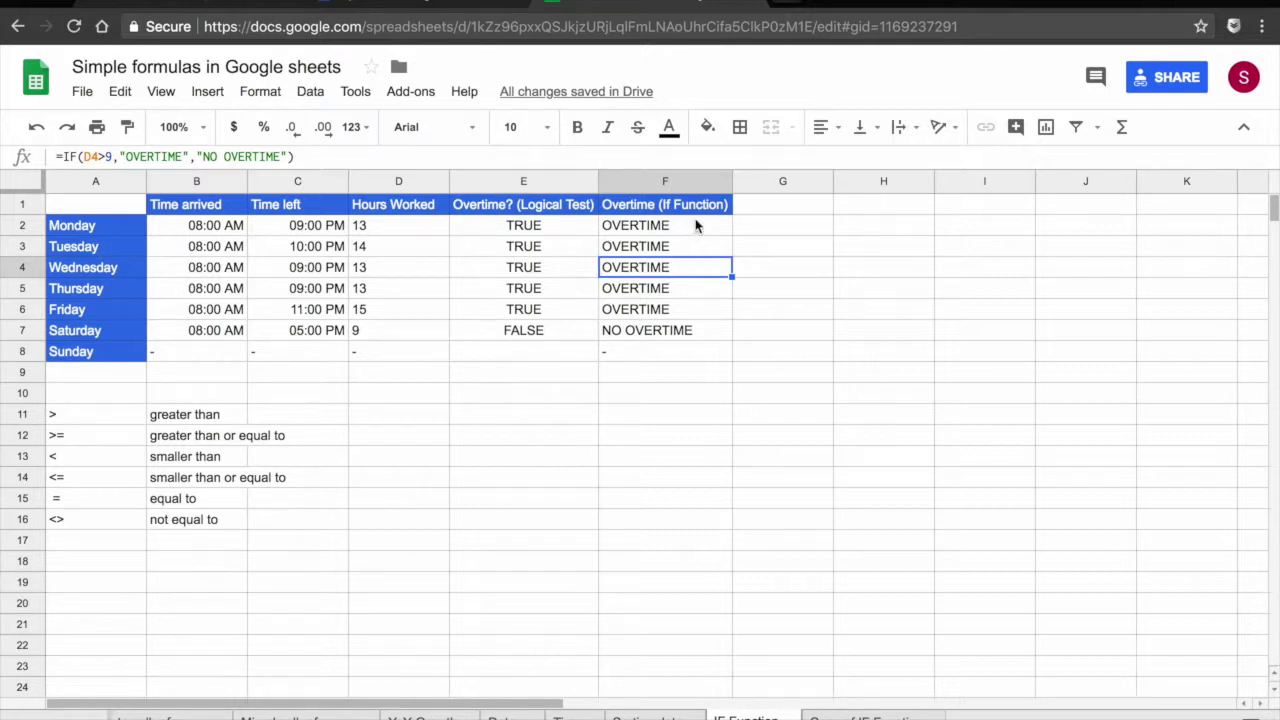
pyautogui.moveTo(705, 228); pyautogui.dragTo(700, 316)
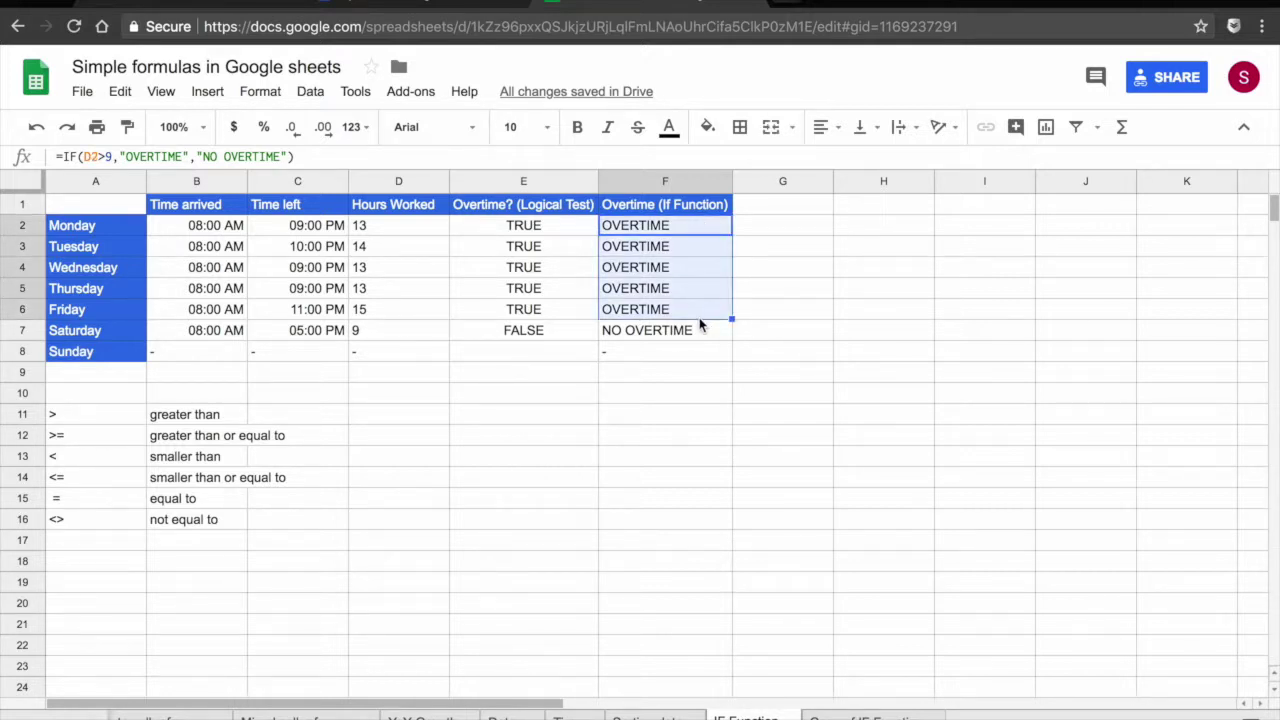
pyautogui.press('Down')
pyautogui.press('Down')
pyautogui.press('Down')
pyautogui.press('Down')
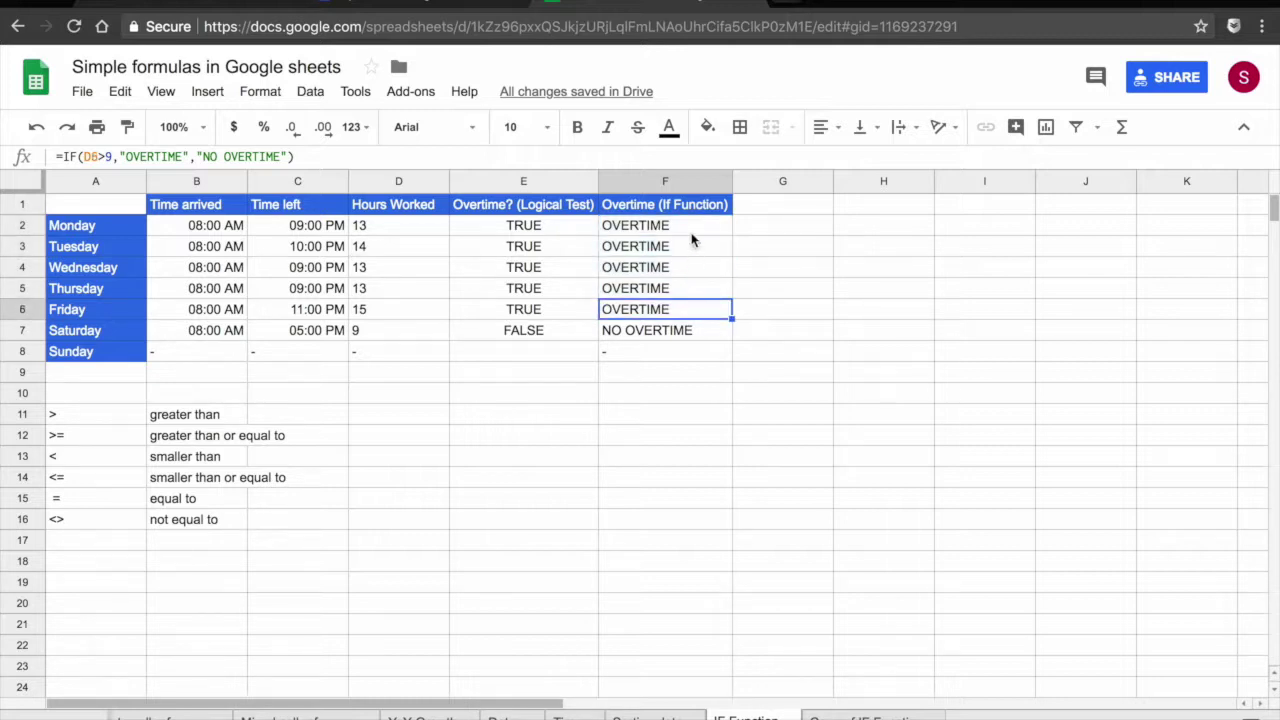
# Clear the IF formulas from F2:F7
pyautogui.moveTo(692, 234); pyautogui.dragTo(691, 340)
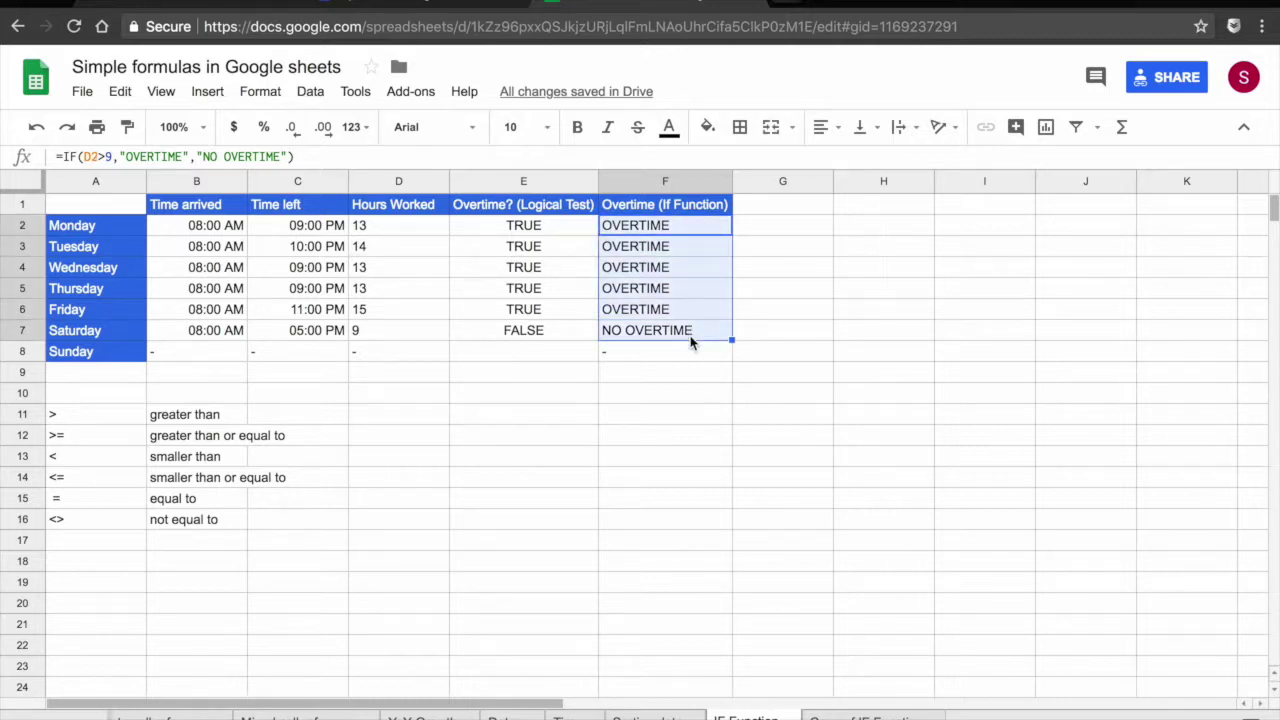
pyautogui.press('Delete')
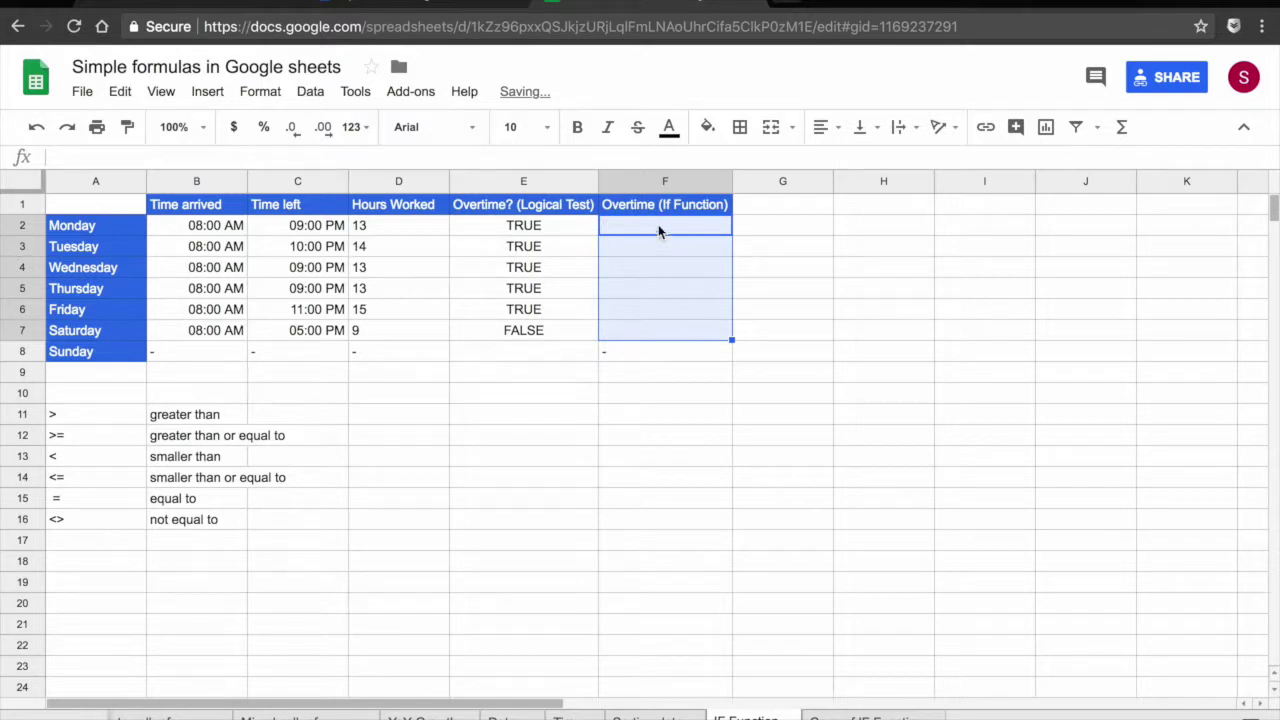
# Begin a new IF formula in the emptied cell F2 that tests whether D2>9
pyautogui.click(657, 229)
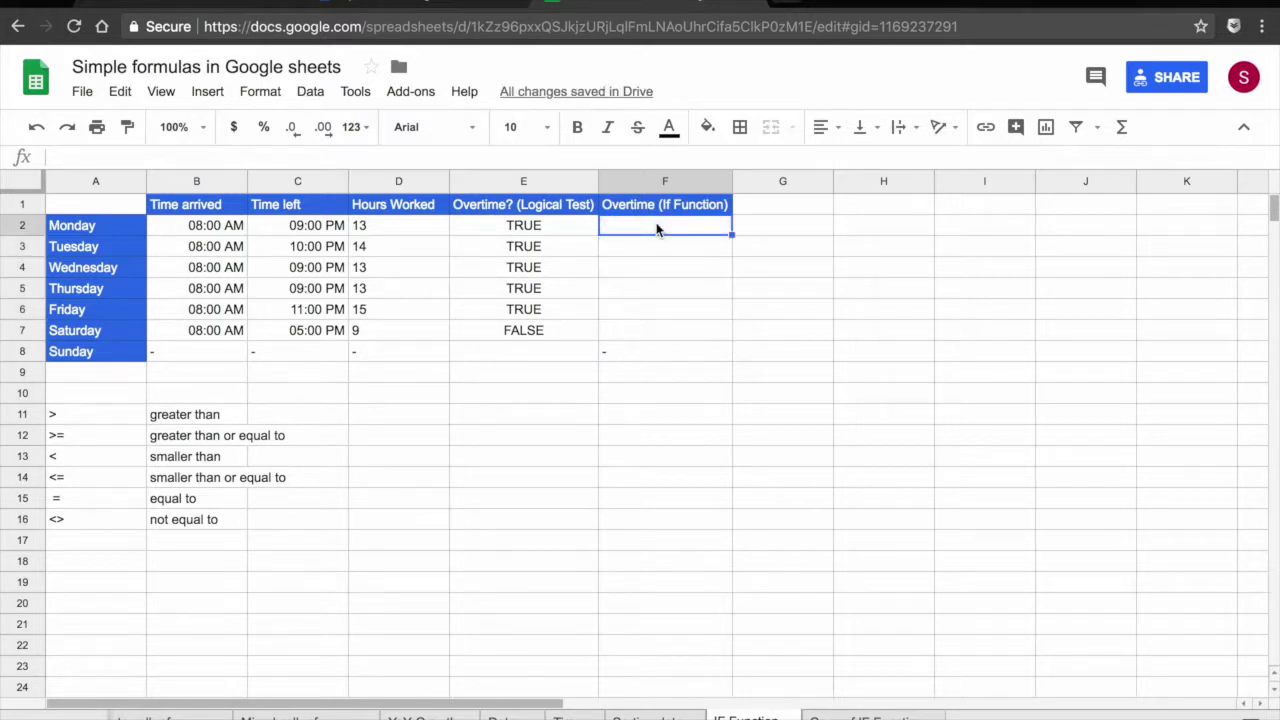
pyautogui.write('=IF')
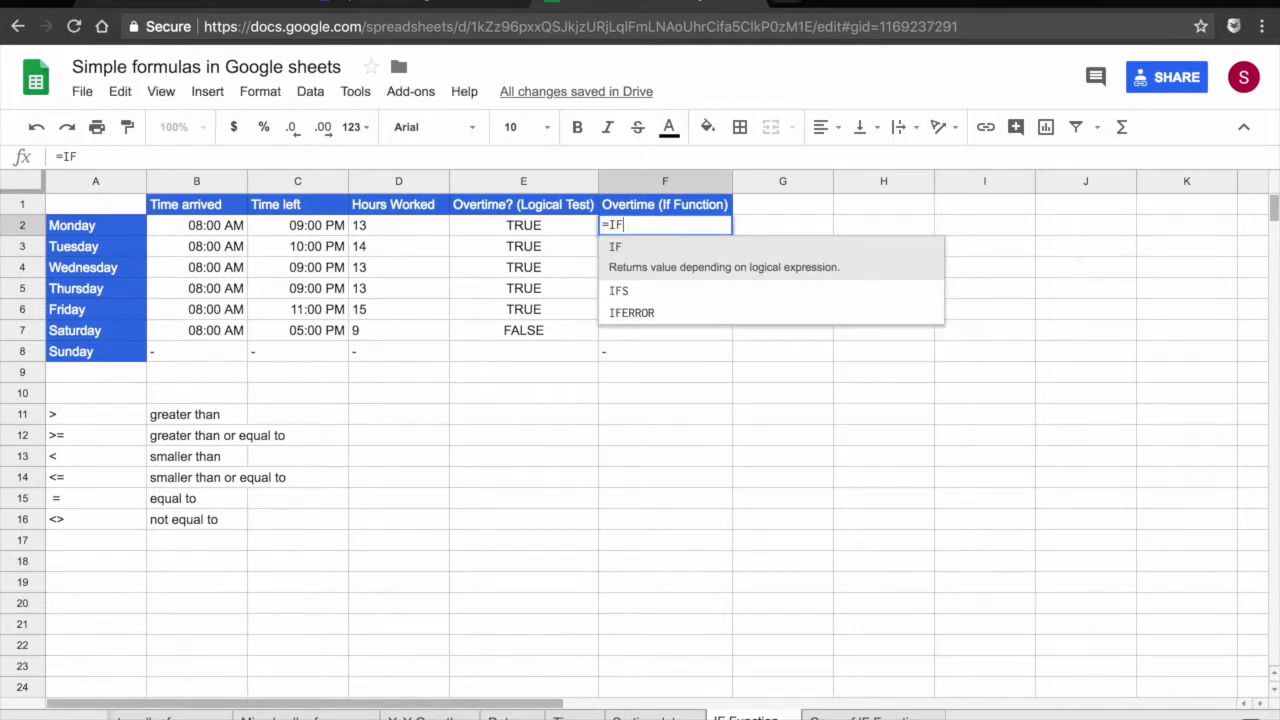
pyautogui.click(654, 250)
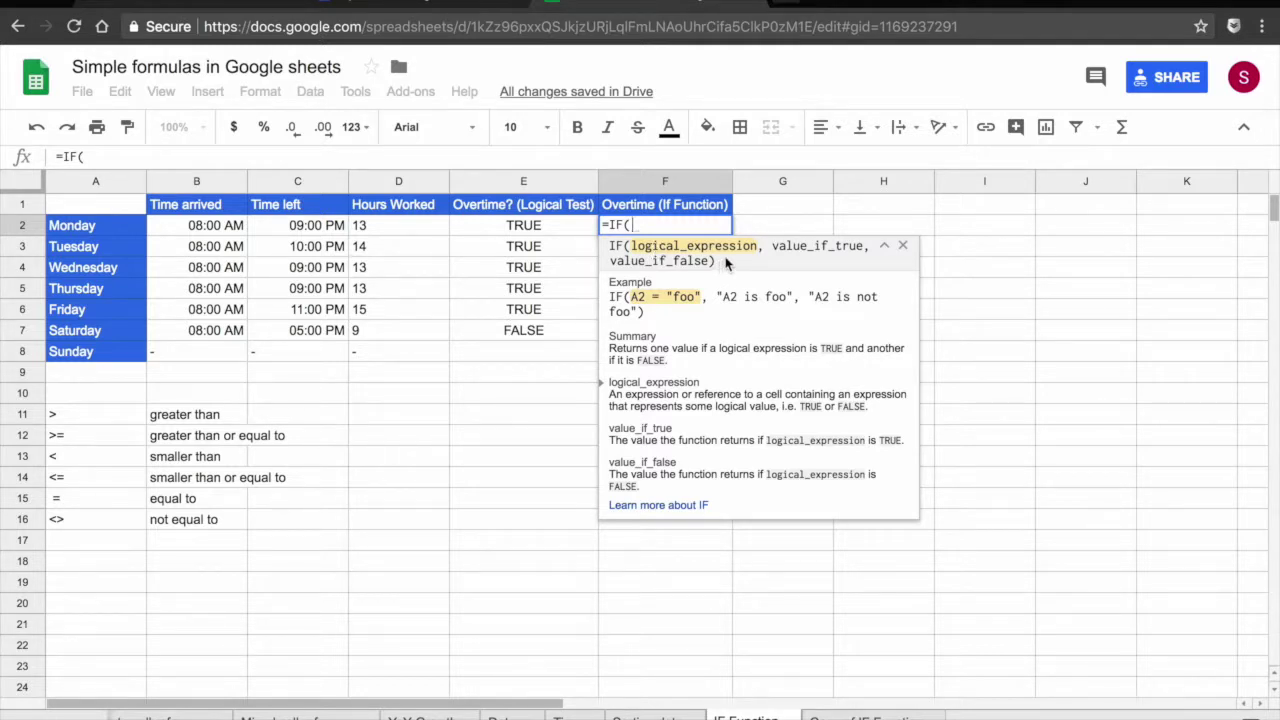
pyautogui.click(385, 227)
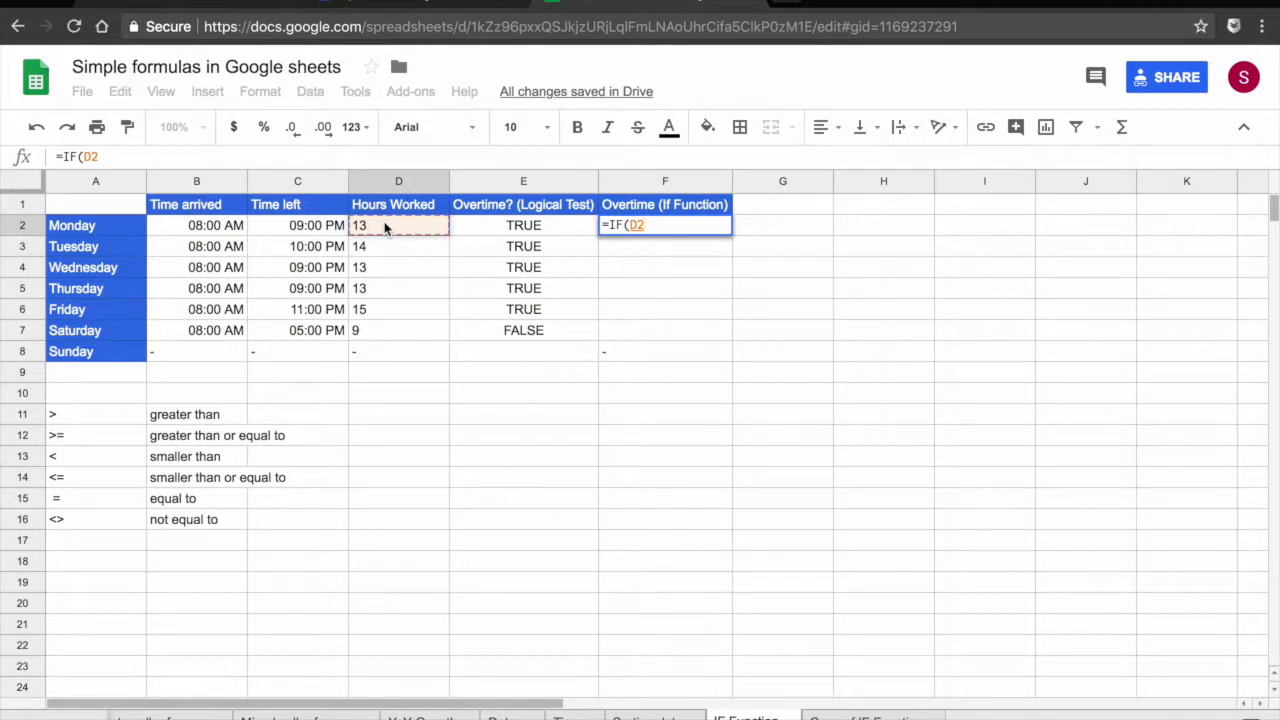
pyautogui.write('>9')
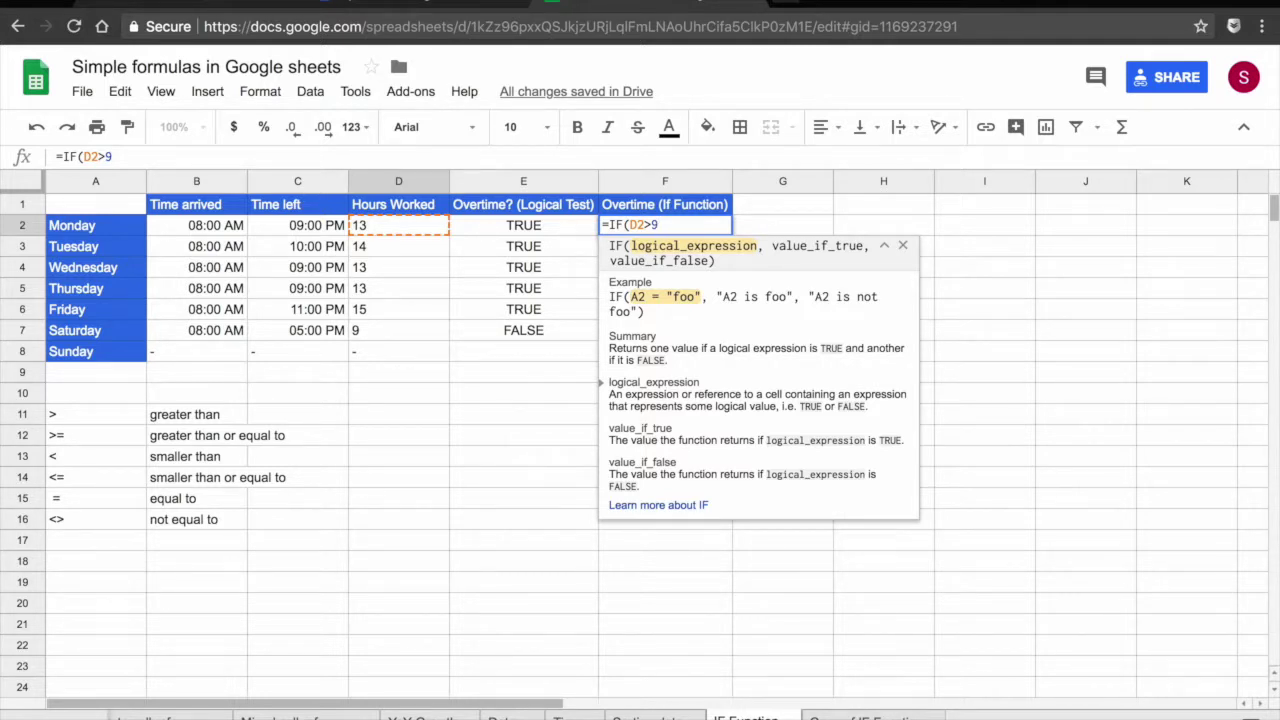
pyautogui.write(',')
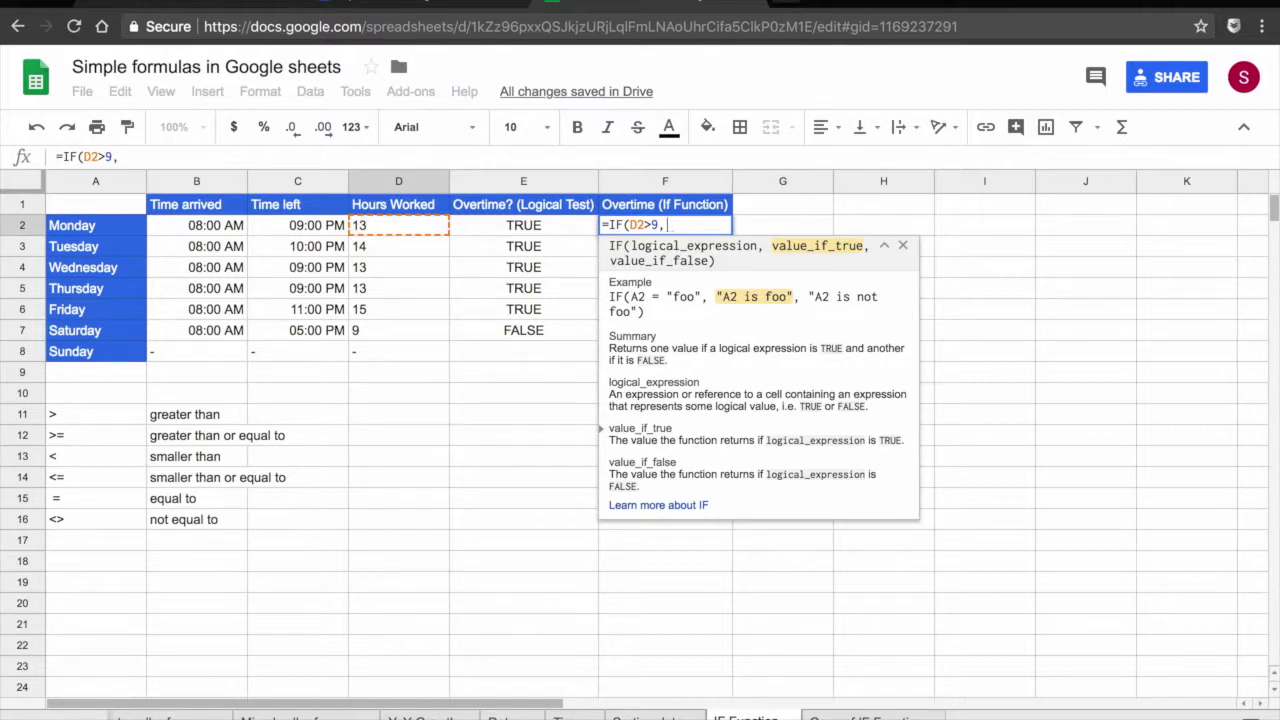
# Complete F2's IF formula to return D2-9 when true and "NO OVERTIME" when false, and fill it down to F7
pyautogui.click(386, 230)
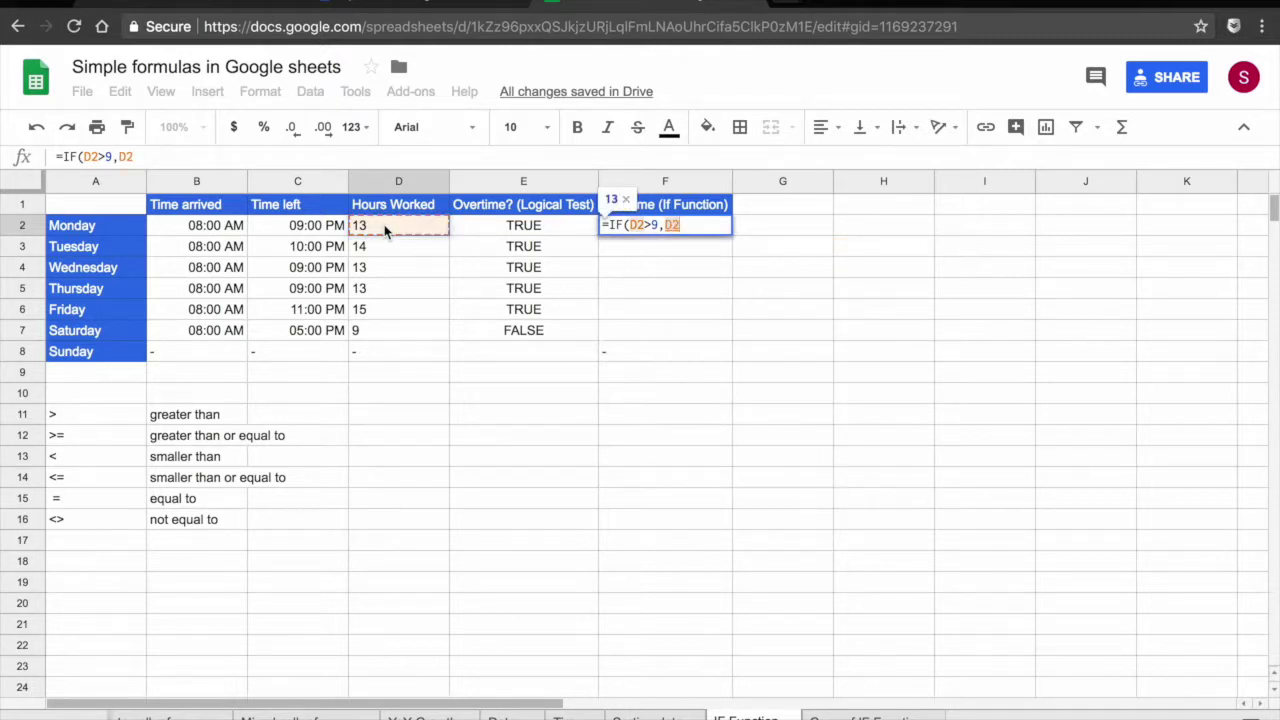
pyautogui.write('-9')
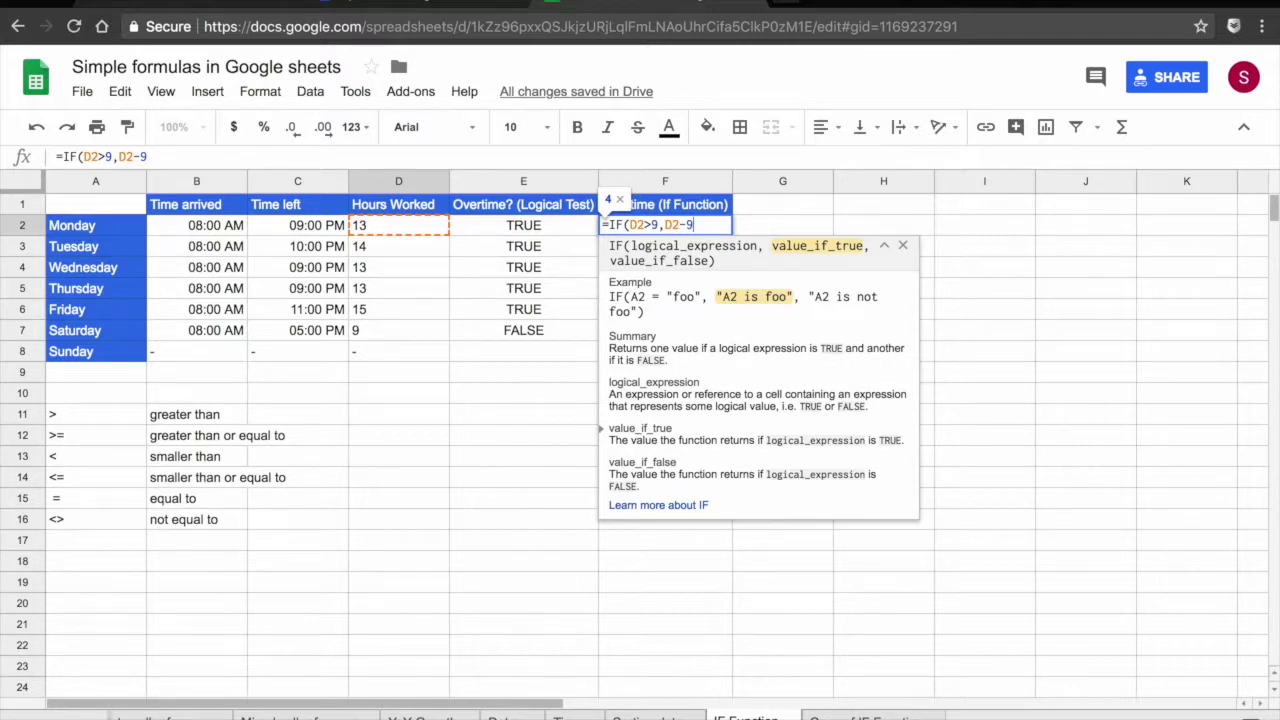
pyautogui.write(',')
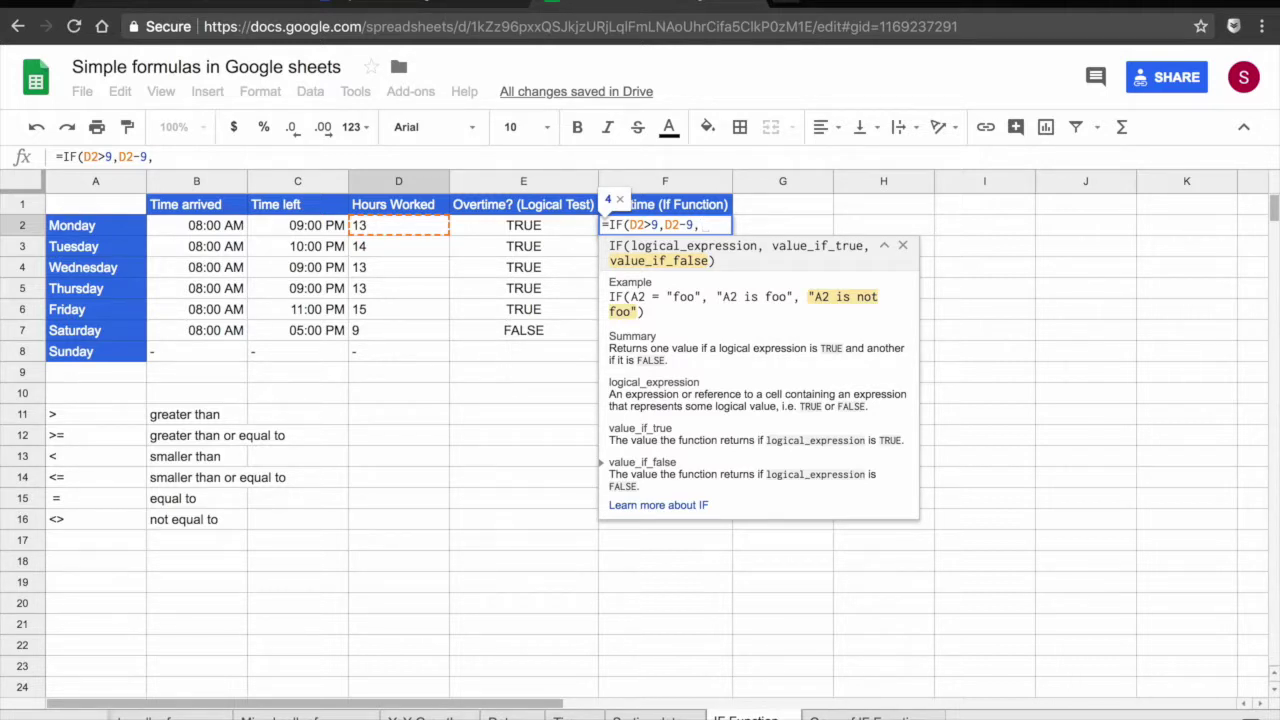
pyautogui.write('"')
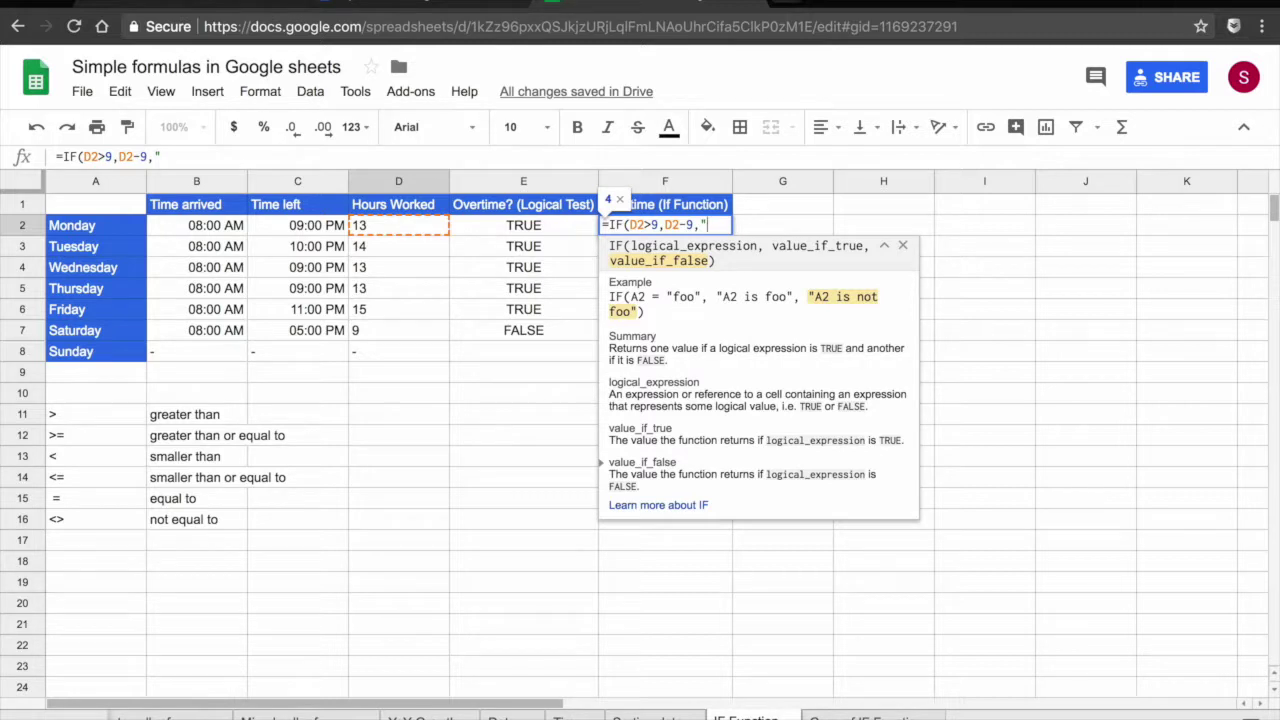
pyautogui.write('NO OVER')
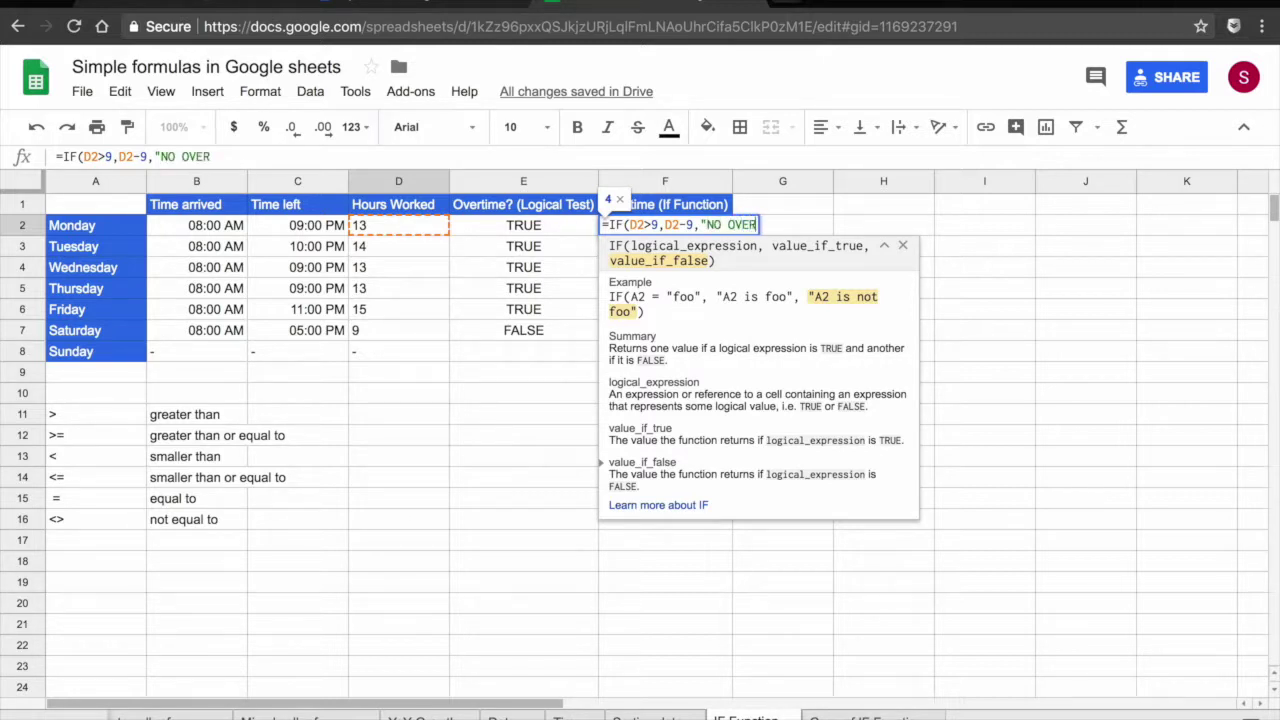
pyautogui.write('TIME"')
pyautogui.press('Return')
pyautogui.click(634, 229)
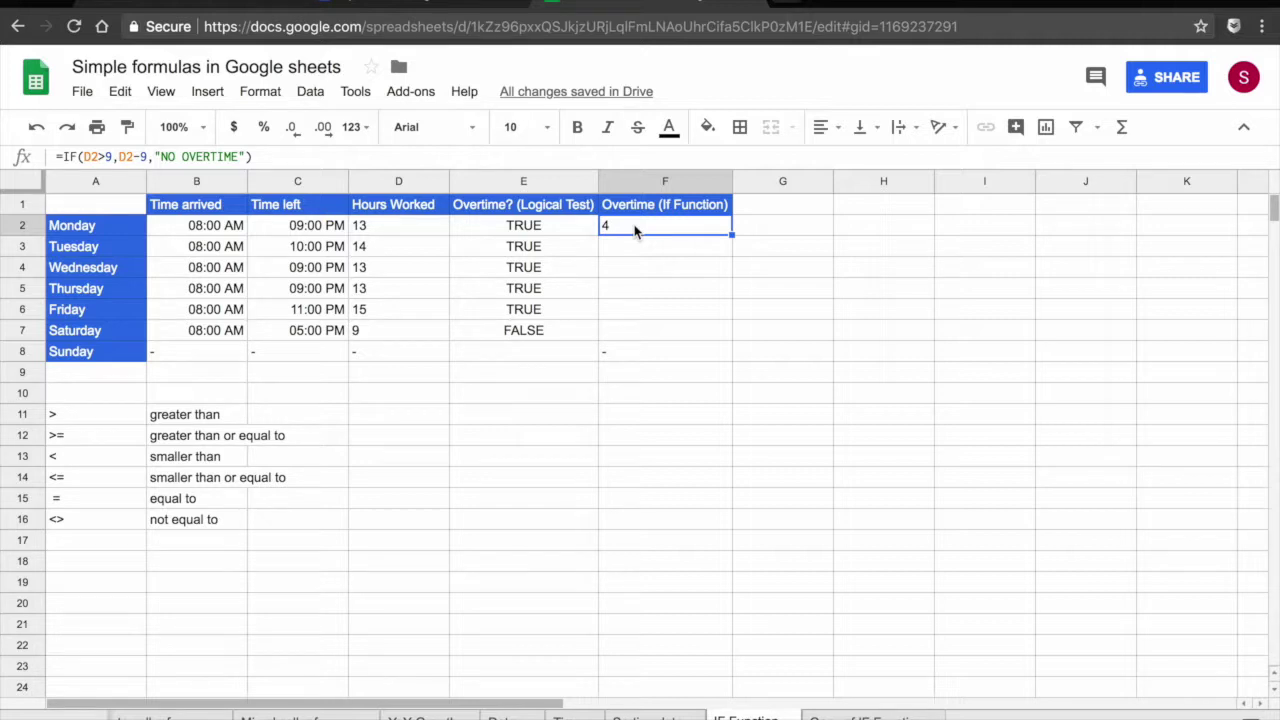
pyautogui.moveTo(730, 236); pyautogui.dragTo(724, 342)
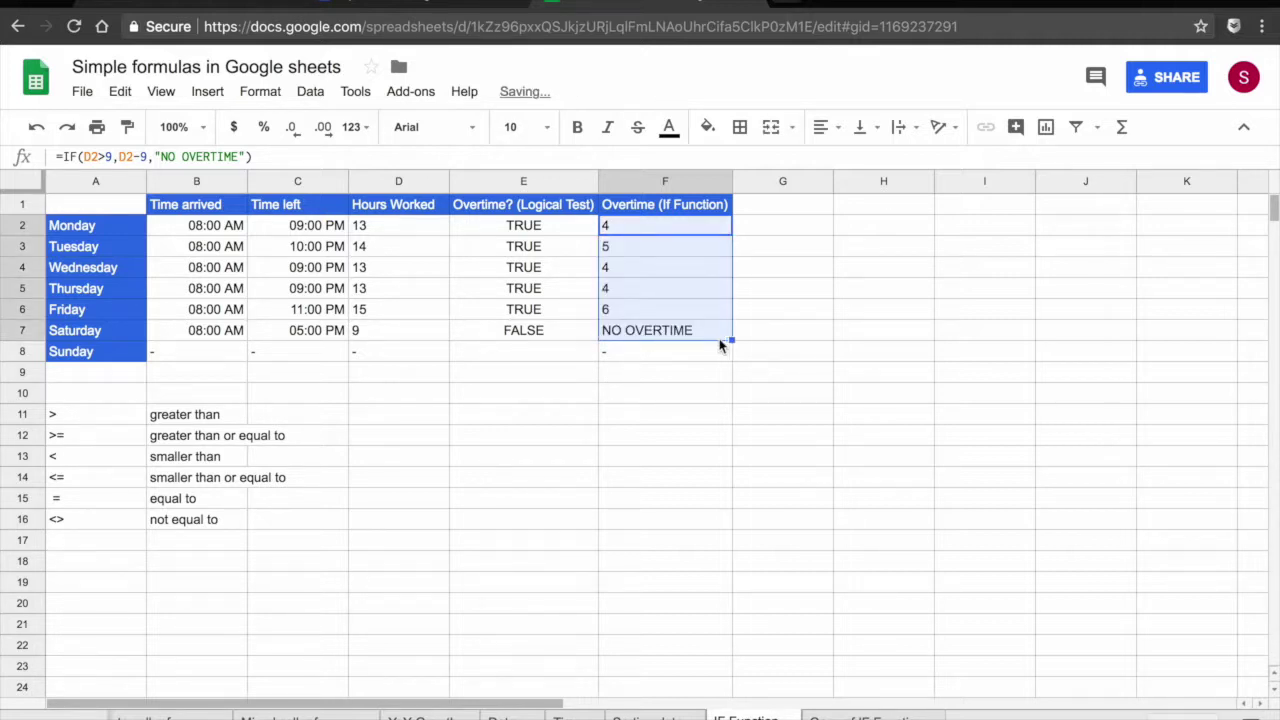
# Examine the cell references in the copied overtime formulas from F3 to F7, and review the arguments of the IF formula in F2
pyautogui.click(651, 246)
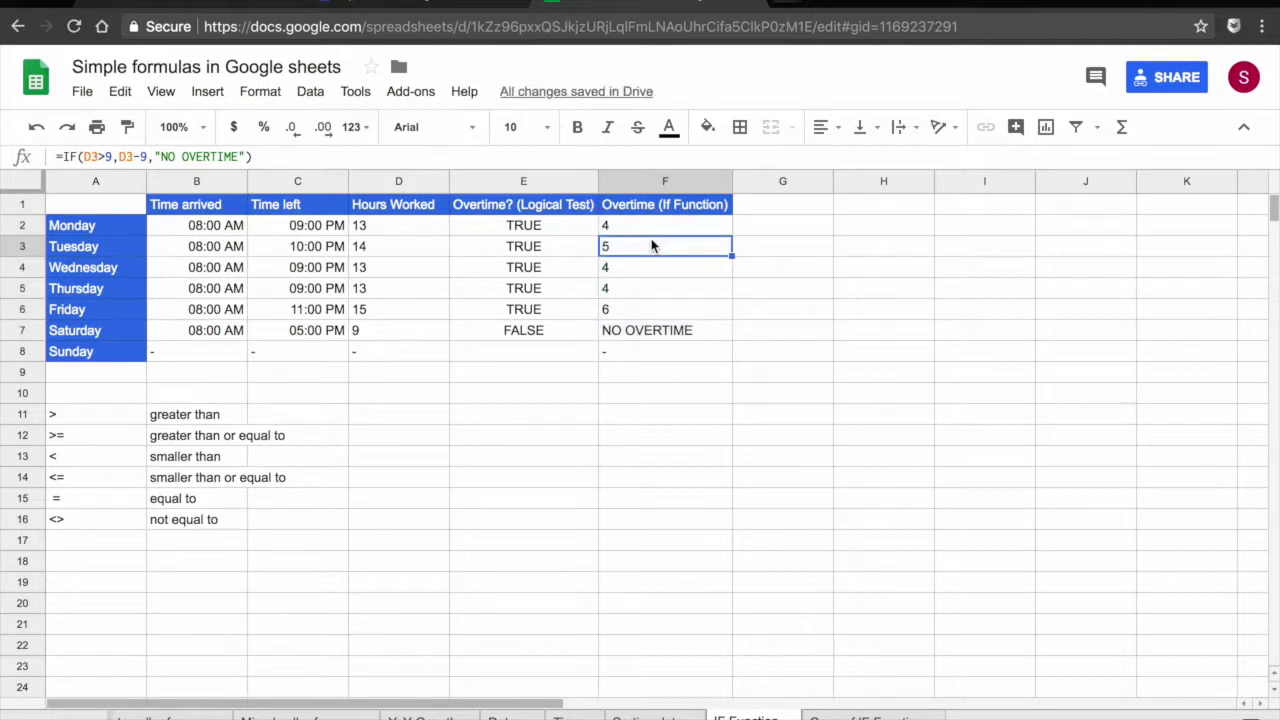
pyautogui.press('Down')
pyautogui.press('Down')
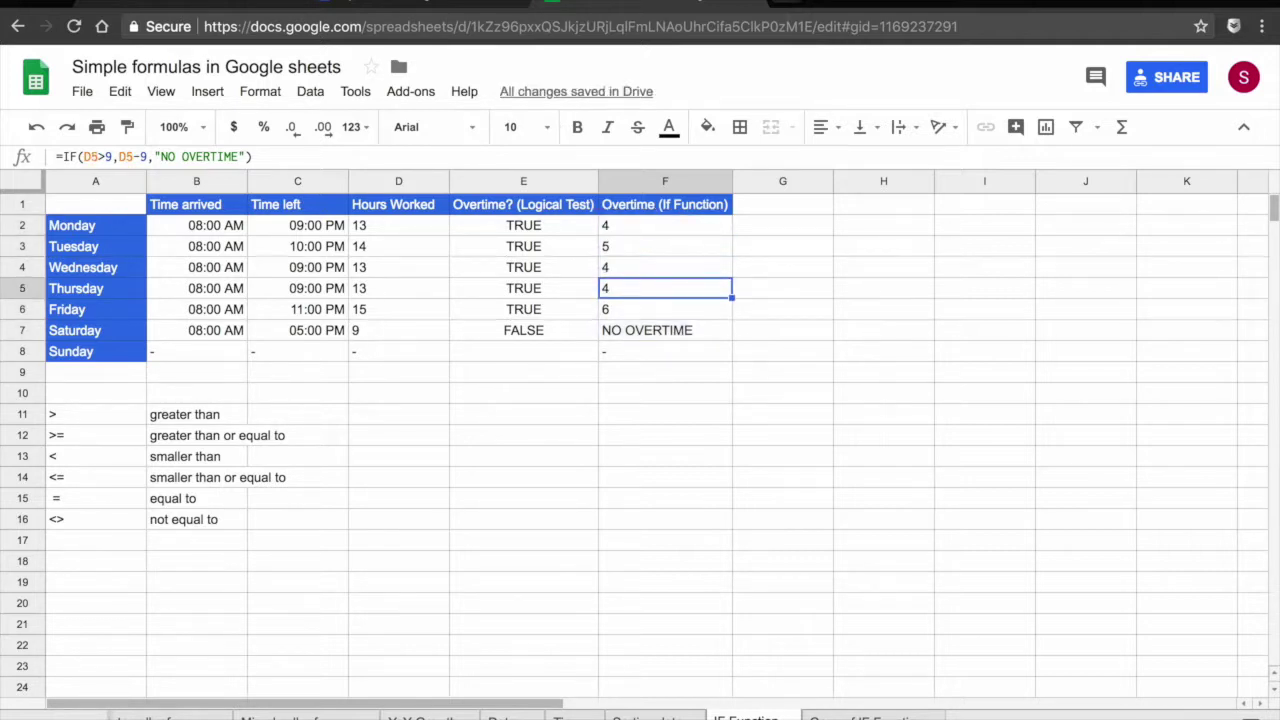
pyautogui.press('Down')
pyautogui.press('Down')
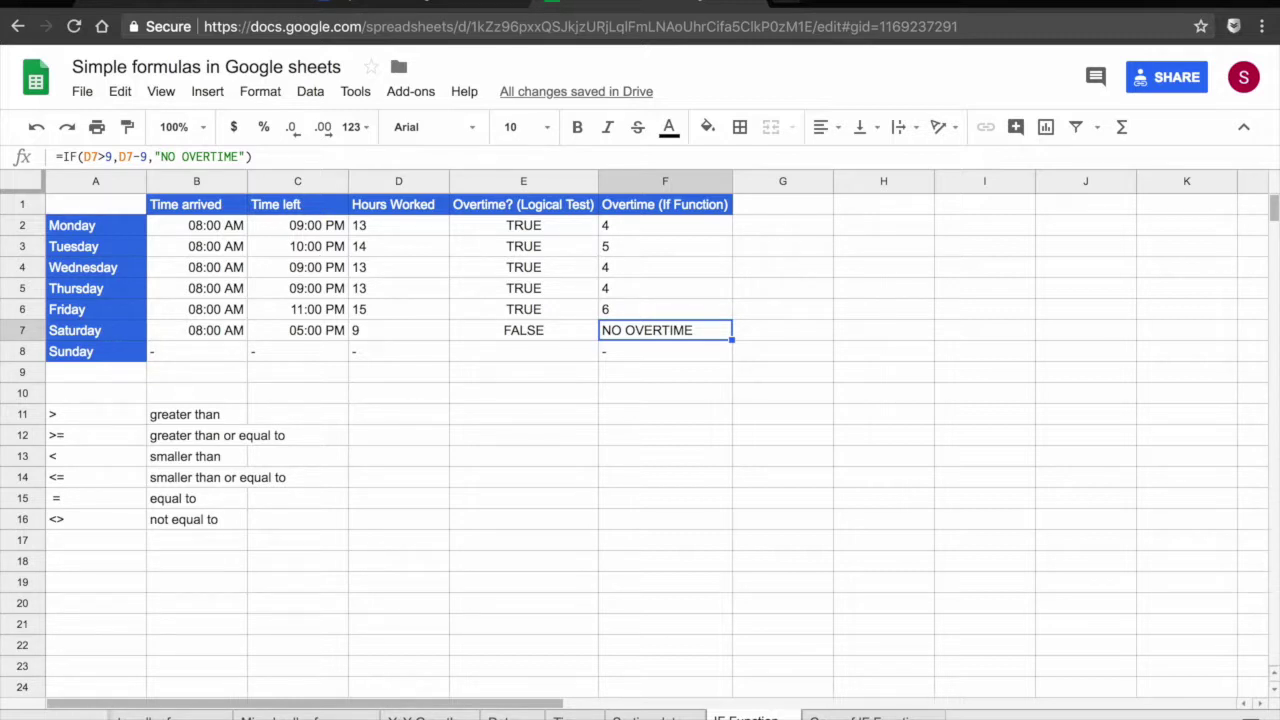
pyautogui.doubleClick(667, 226)
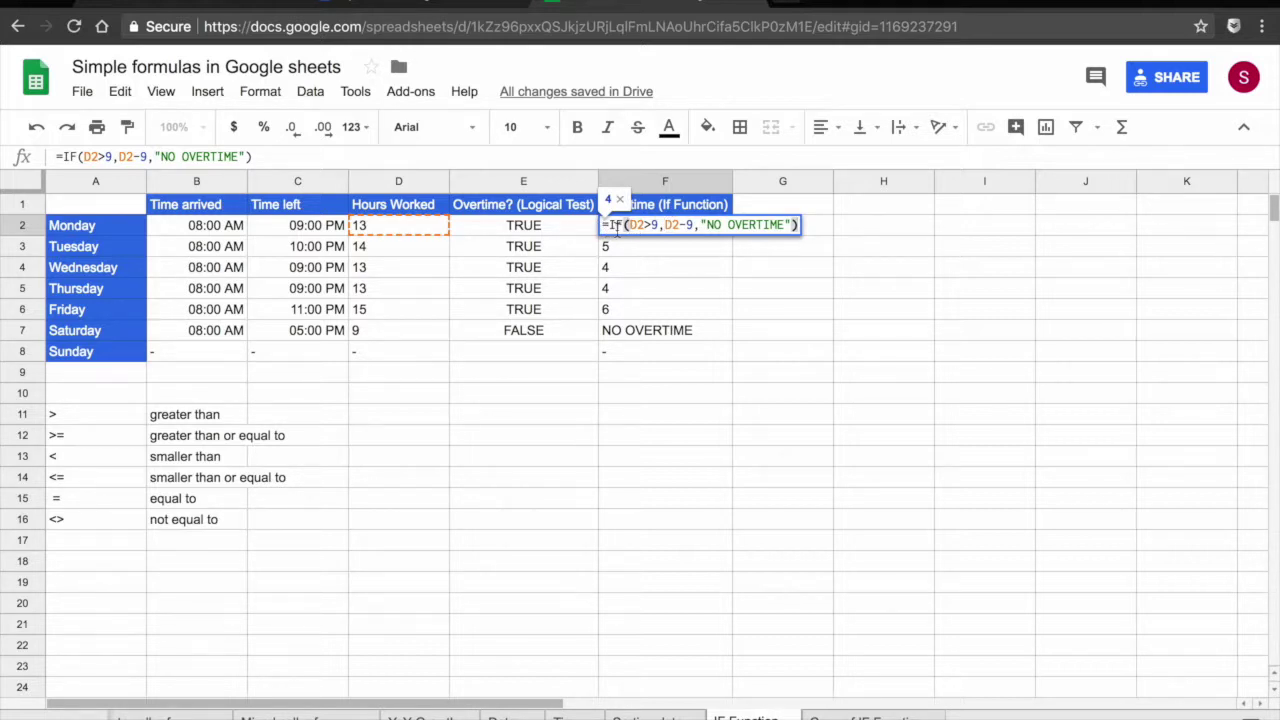
pyautogui.click(630, 226)
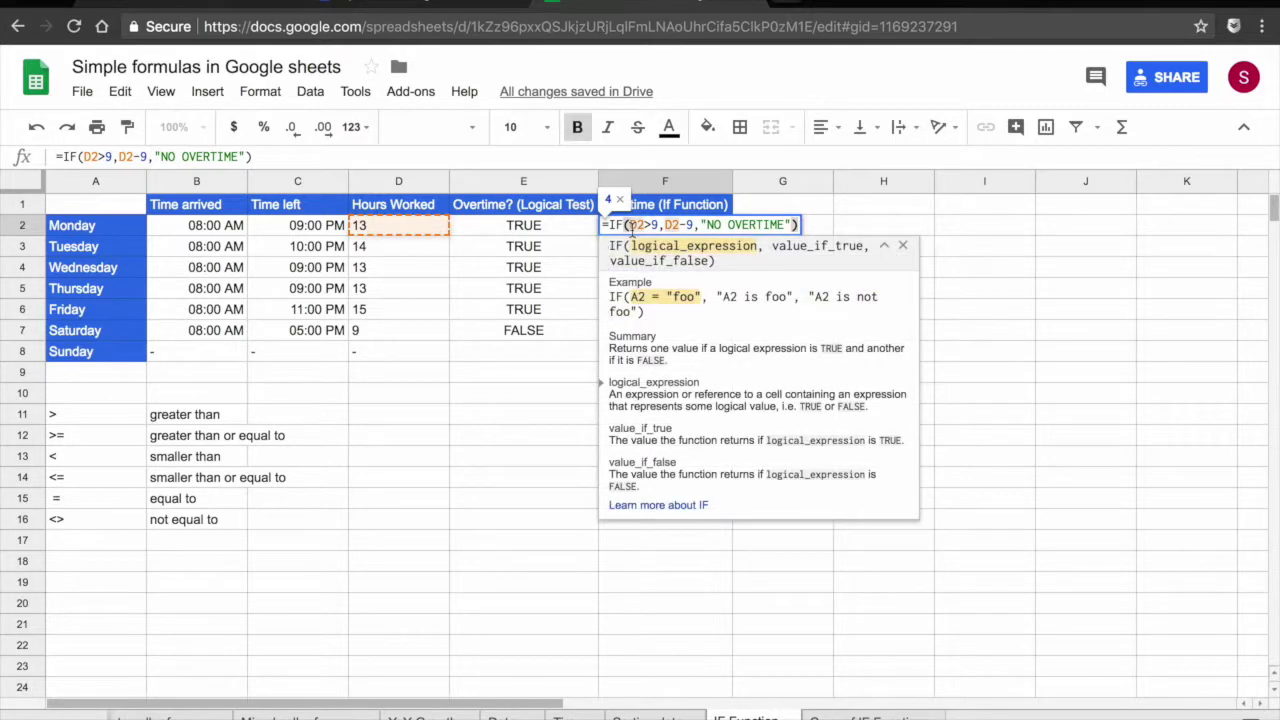
pyautogui.moveTo(629, 226); pyautogui.dragTo(656, 229)
pyautogui.click(741, 230)
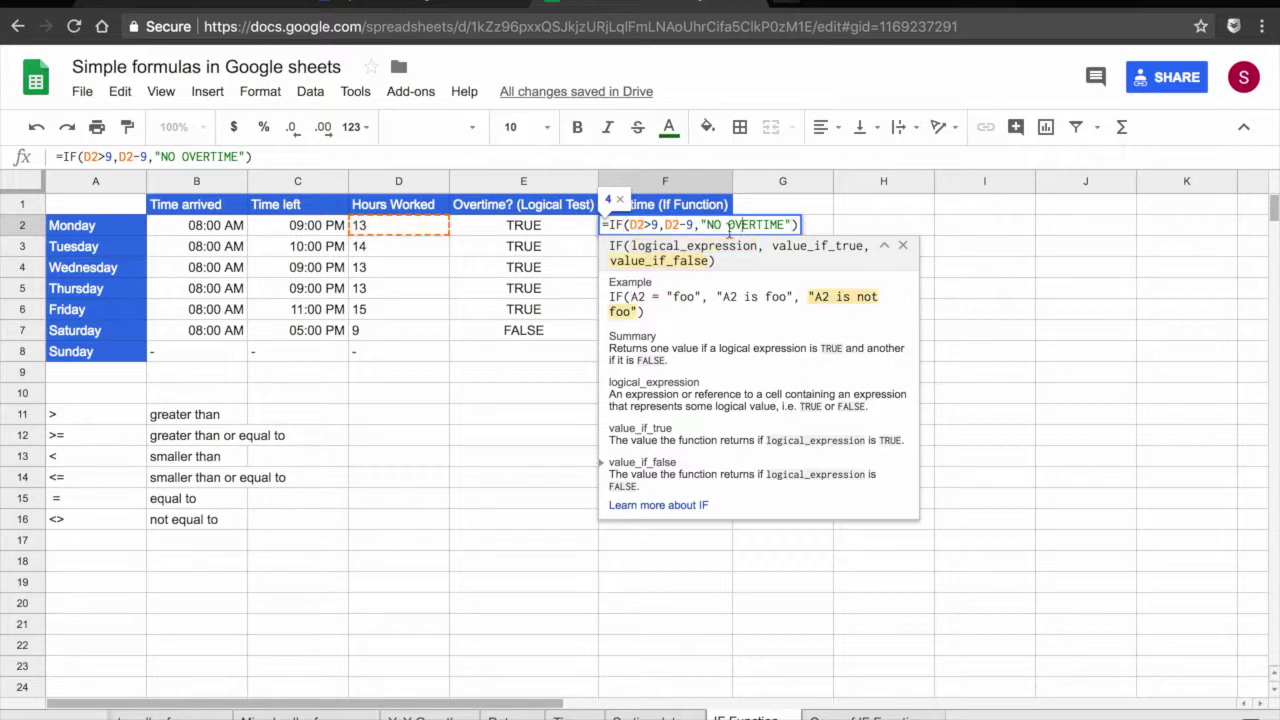